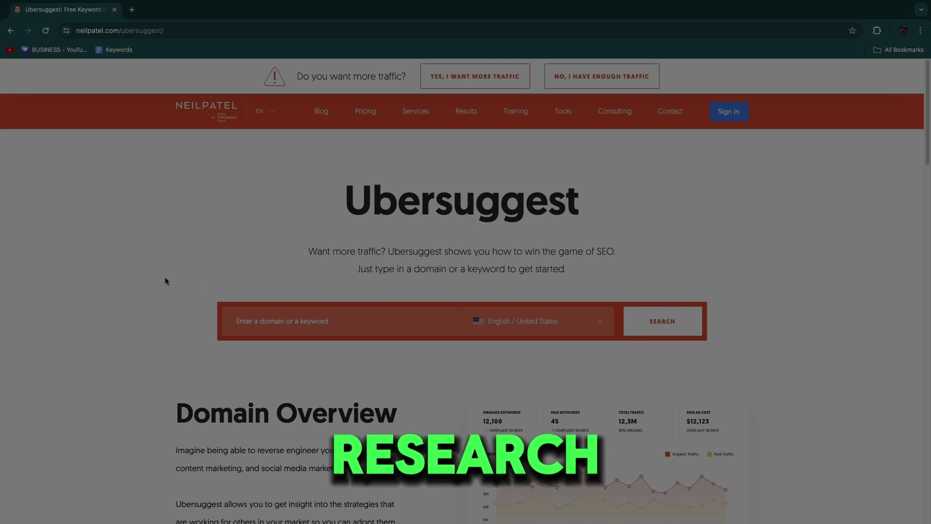
# - Scroll down and back up through the Ubersuggest home page
pyautogui.scroll(-4, 165, 280)
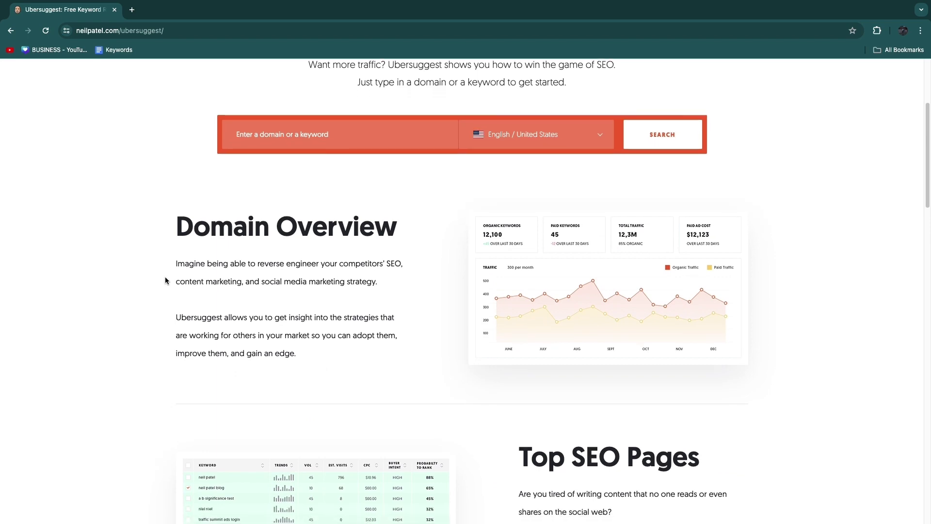
pyautogui.scroll(-2, 165, 281)
pyautogui.scroll(-5, 161, 269)
pyautogui.scroll(-3, 545, 303)
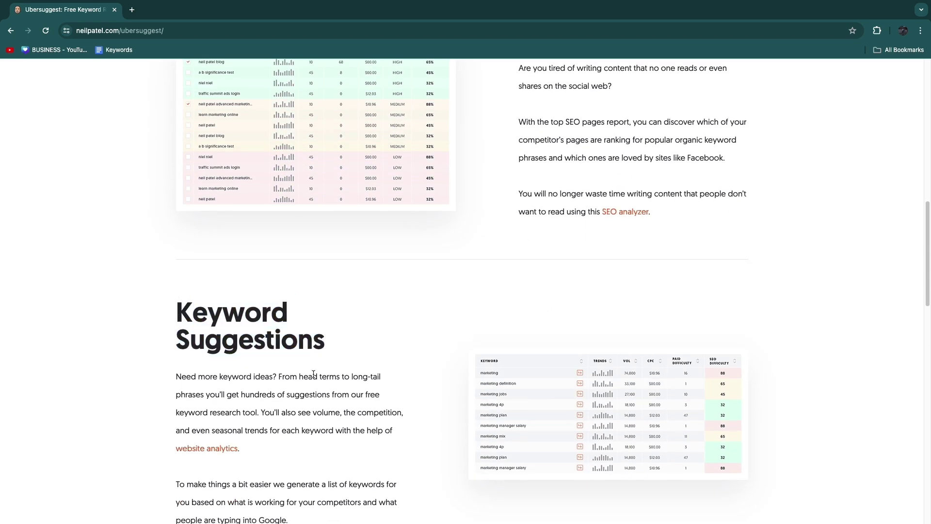
pyautogui.scroll(-6, 346, 407)
pyautogui.scroll(-1, 364, 388)
pyautogui.scroll(-3, 381, 369)
pyautogui.scroll(-5, 395, 356)
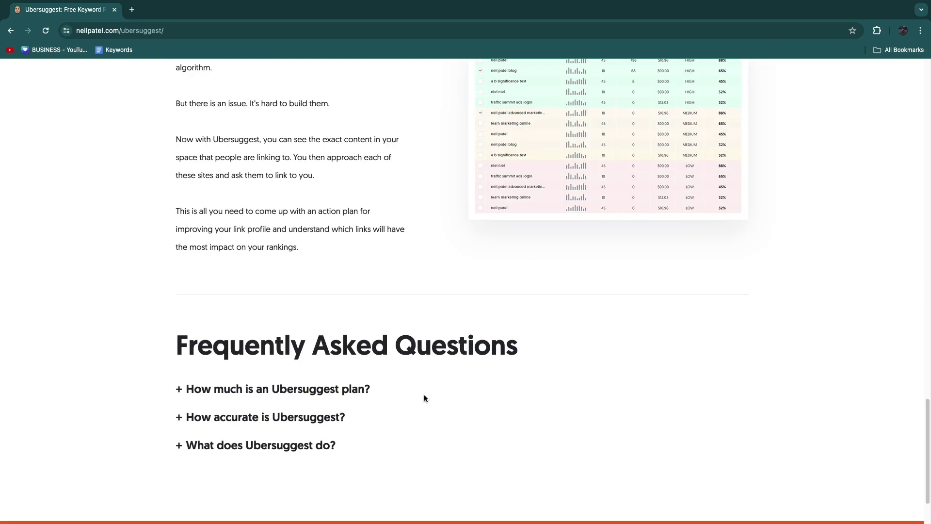
pyautogui.scroll(10, 424, 393)
pyautogui.scroll(10, 420, 388)
pyautogui.scroll(8, 407, 417)
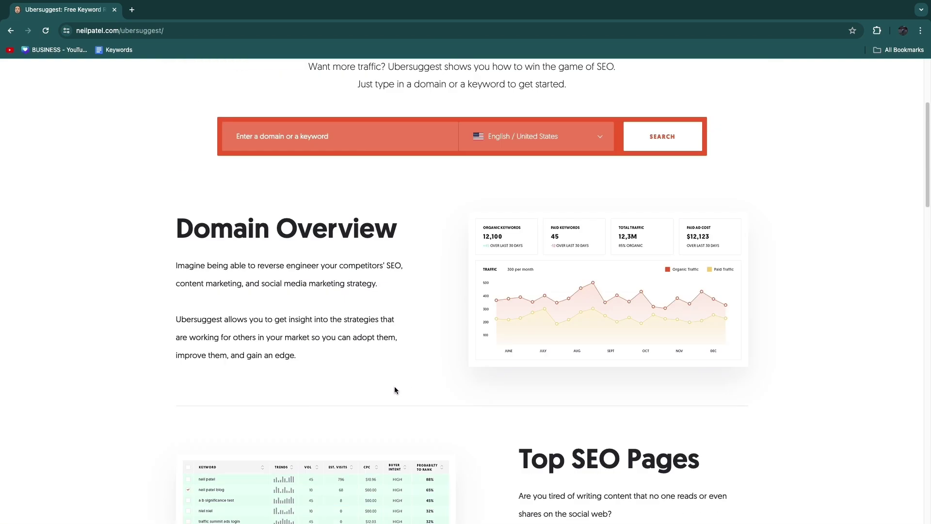
pyautogui.scroll(4, 291, 417)
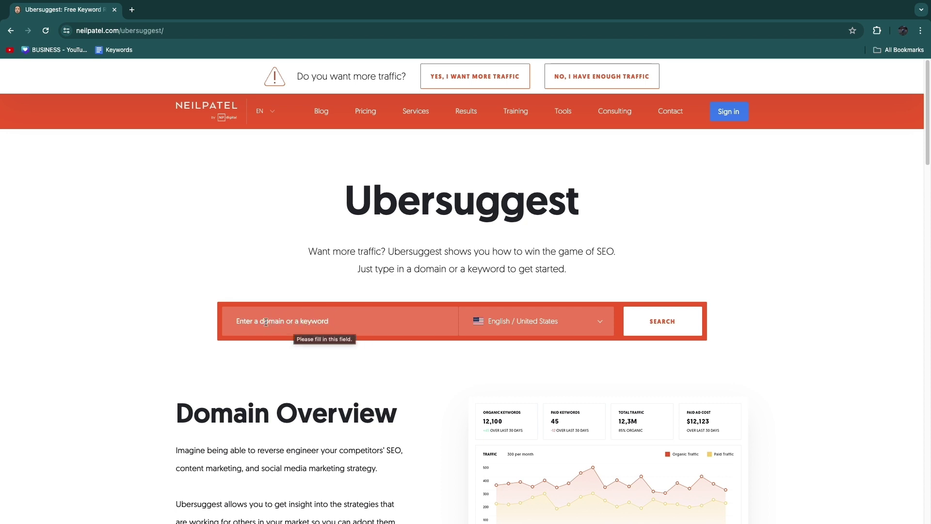
# - Search the keyword instagram and dismiss the create-account popup
pyautogui.click(250, 323)
pyautogui.write('instagram')
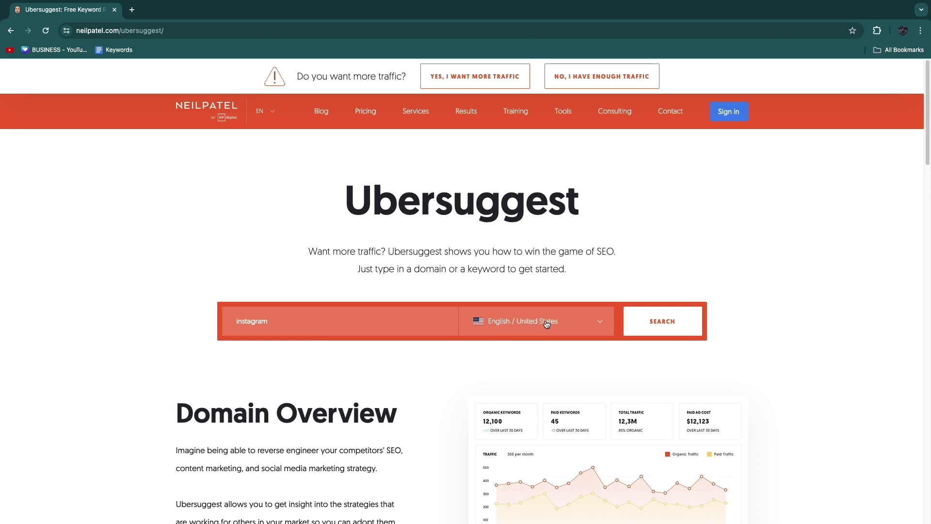
pyautogui.click(672, 322)
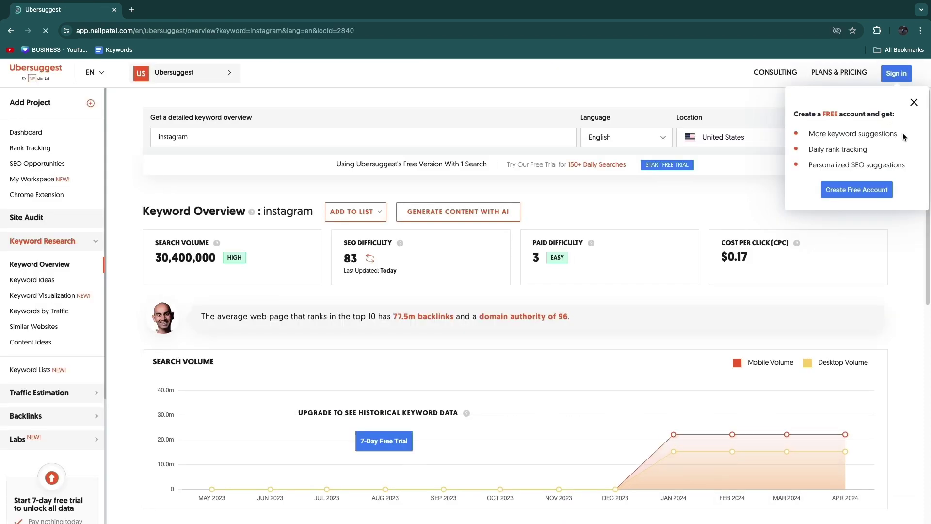
pyautogui.click(913, 105)
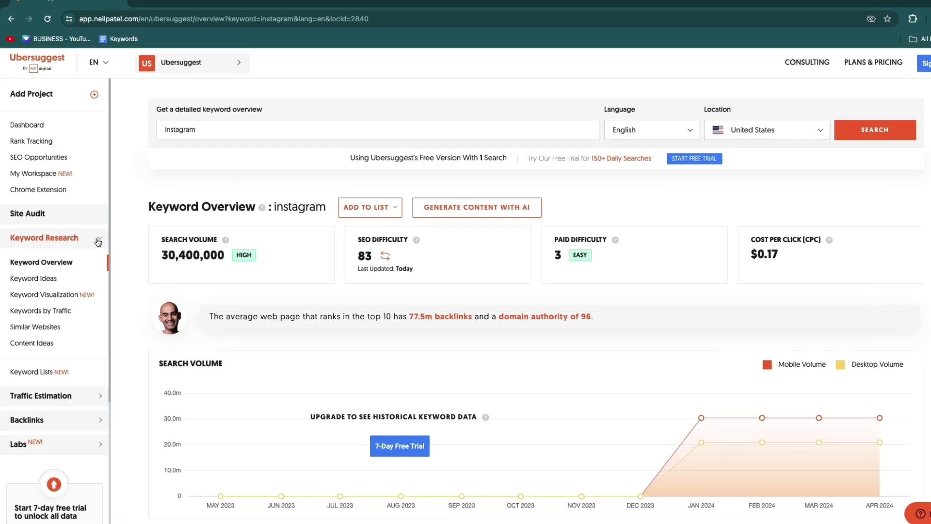
# - Scroll the instagram overview down to the Keyword Ideas table and its view-all link
pyautogui.click(98, 240)
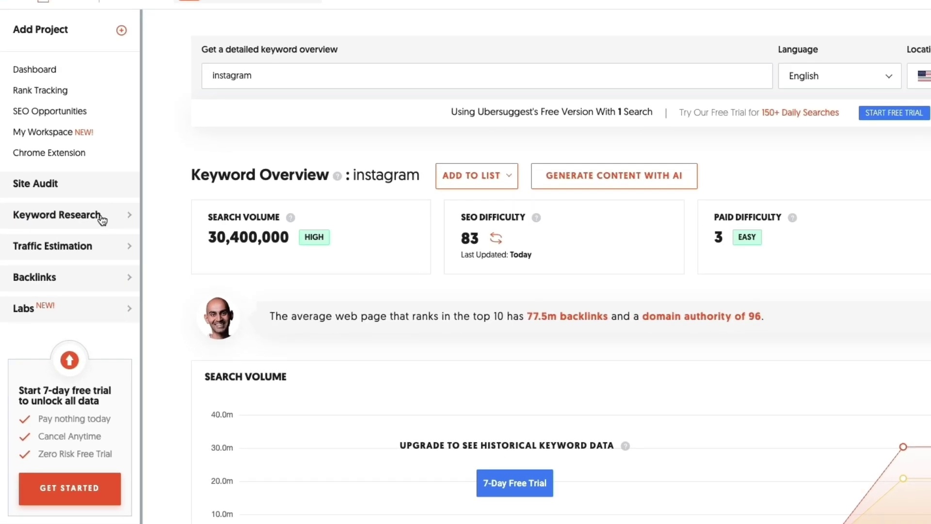
pyautogui.click(99, 239)
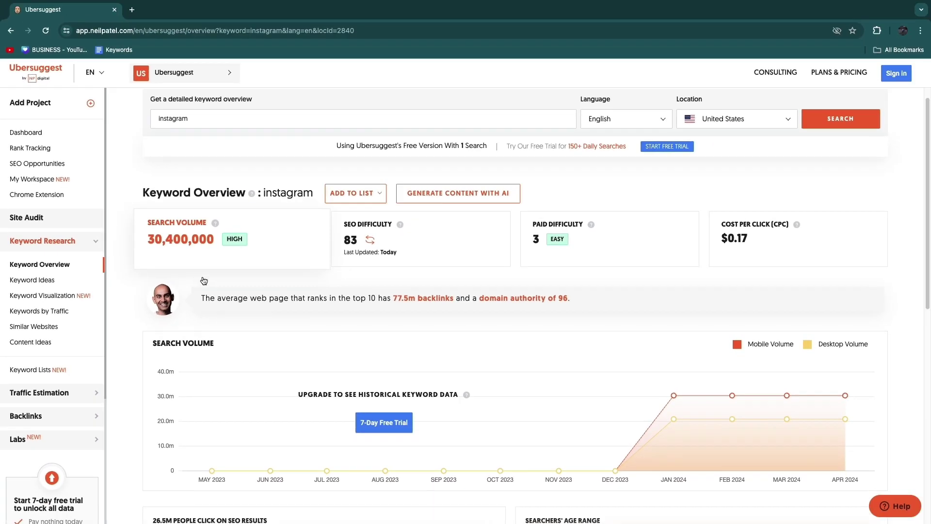
pyautogui.scroll(-2, 368, 325)
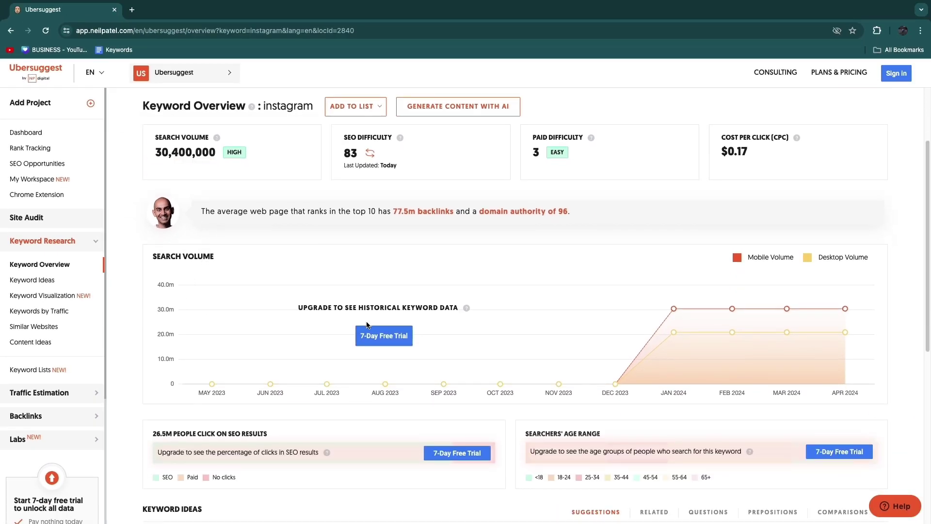
pyautogui.moveTo(420, 309); pyautogui.dragTo(458, 309)
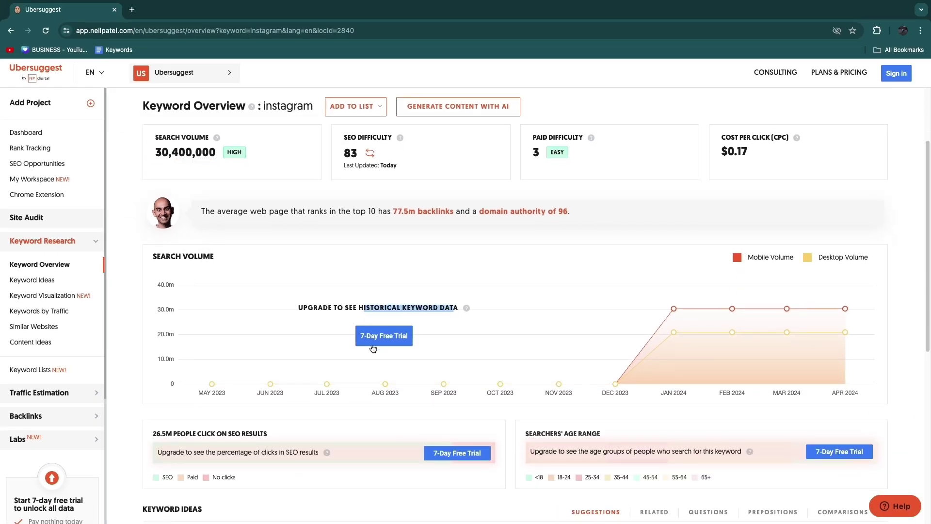
pyautogui.scroll(-2, 381, 334)
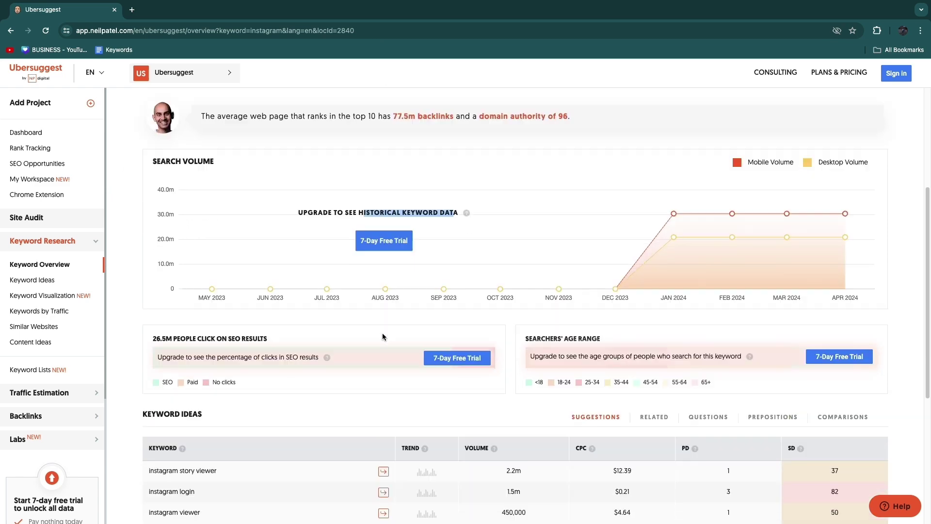
pyautogui.scroll(-3, 399, 330)
pyautogui.scroll(4, 405, 327)
pyautogui.scroll(-4, 405, 326)
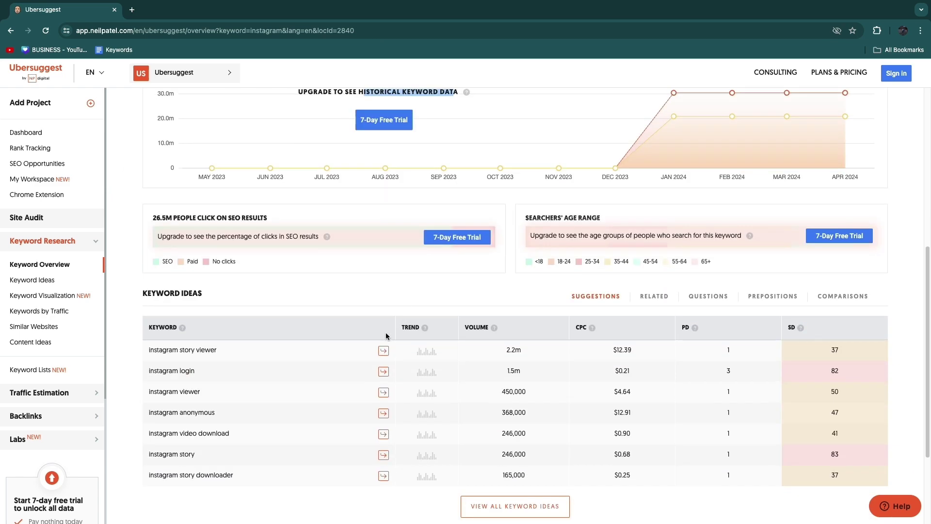
pyautogui.moveTo(140, 279); pyautogui.dragTo(207, 281)
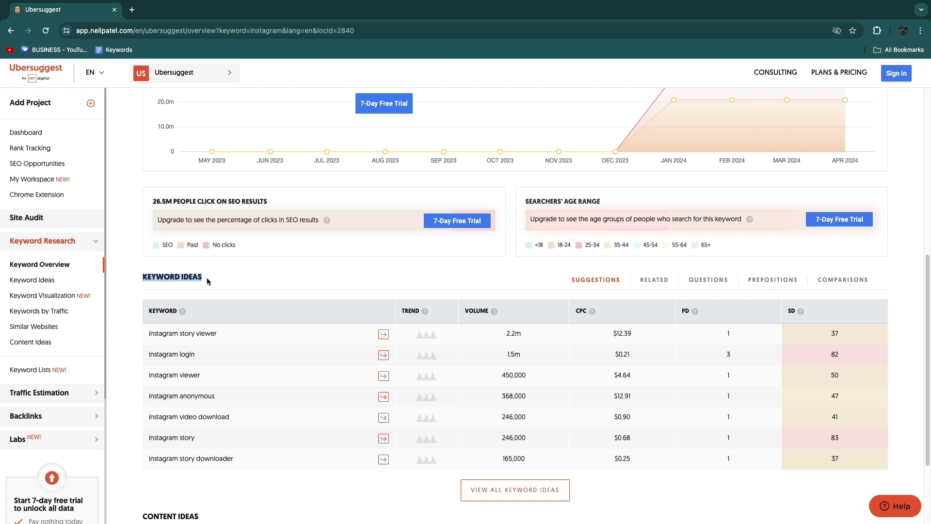
pyautogui.click(124, 281)
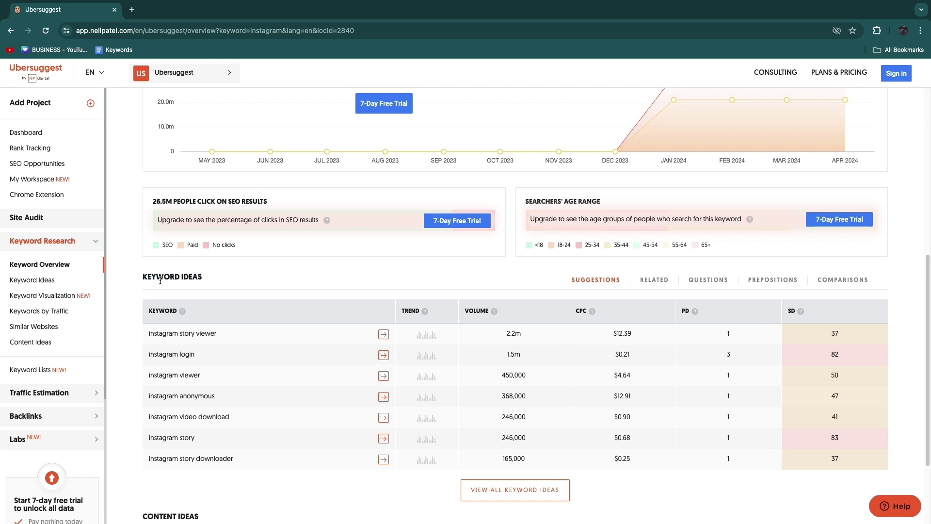
pyautogui.scroll(-2, 167, 284)
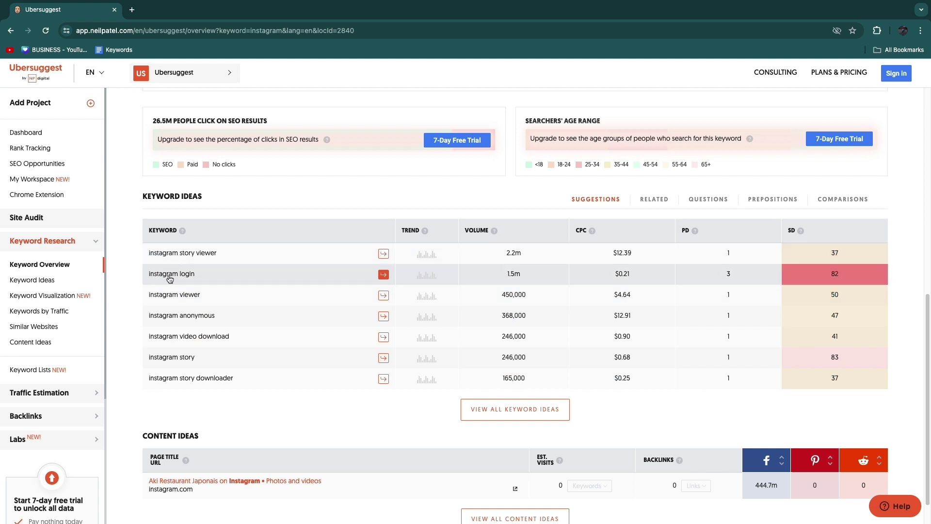
pyautogui.scroll(-1, 432, 404)
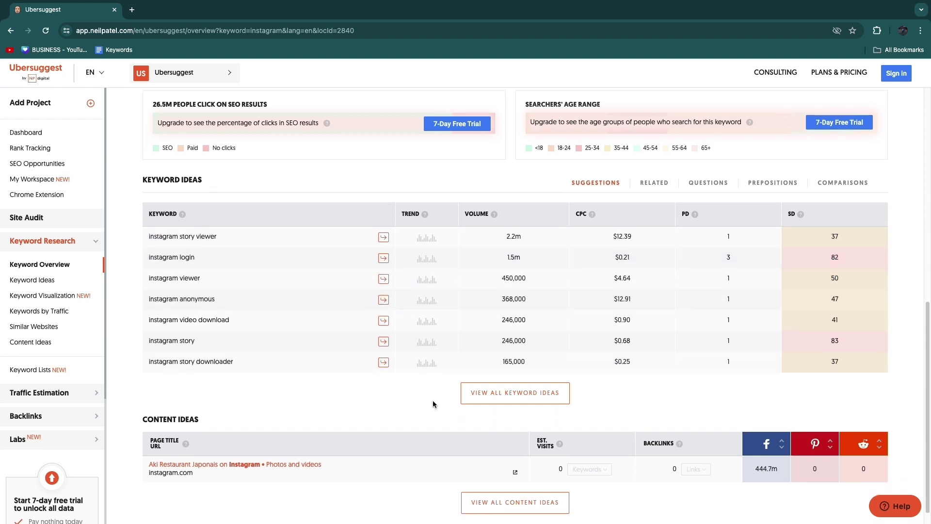
# - Open all keyword ideas and check the Volume filter without applying it
pyautogui.click(527, 380)
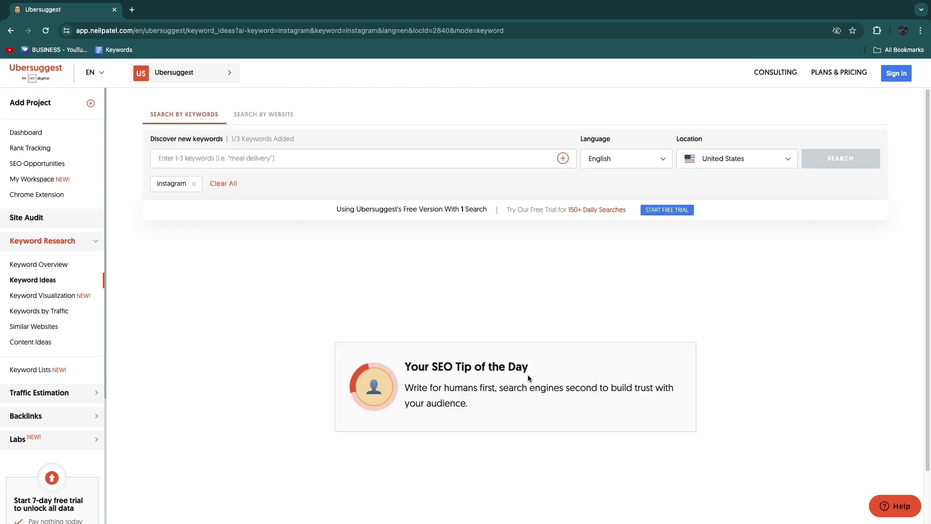
pyautogui.scroll(-1, 342, 348)
pyautogui.click(160, 212)
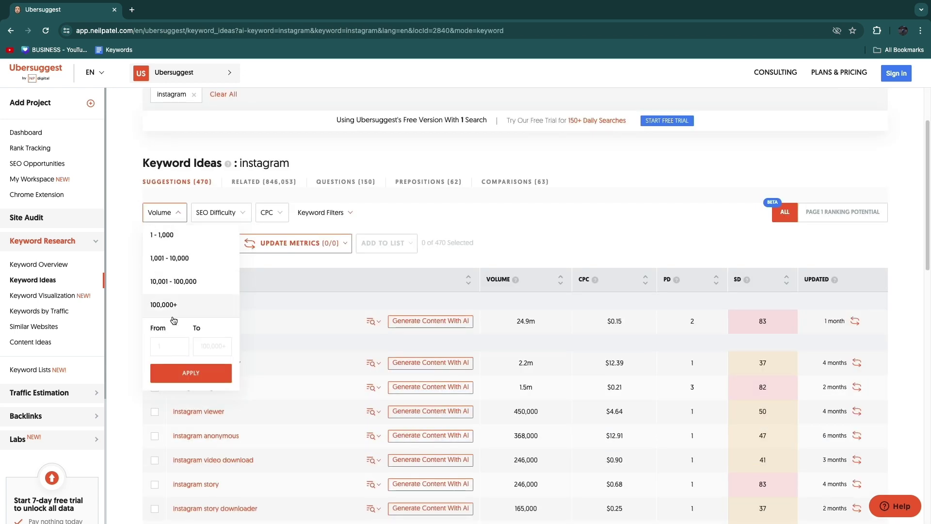
pyautogui.click(175, 218)
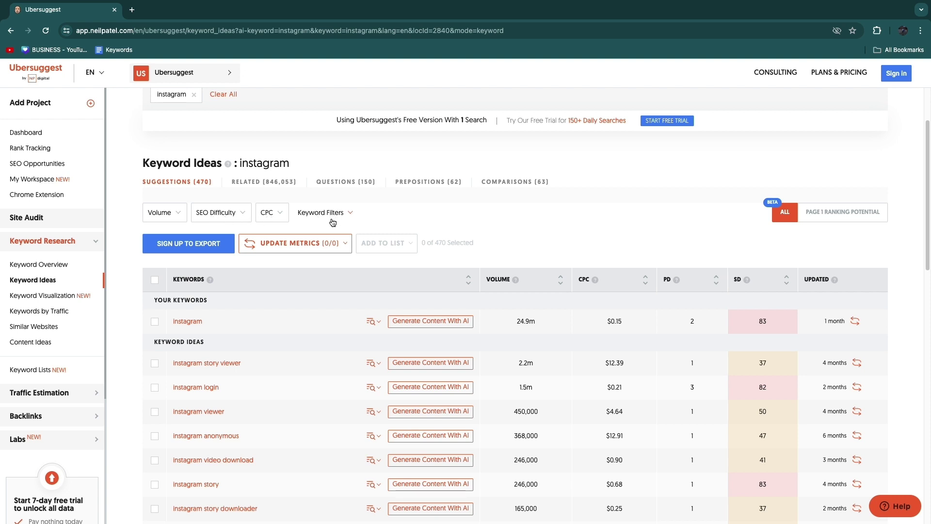
# - Show the Questions tab and browse the 150 question keywords
pyautogui.click(348, 183)
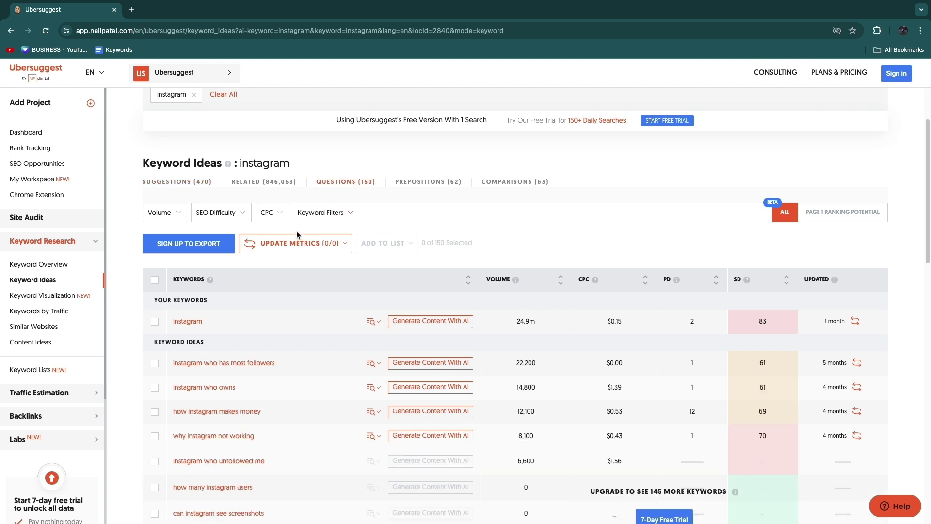
pyautogui.scroll(-2, 298, 235)
pyautogui.scroll(-2, 237, 335)
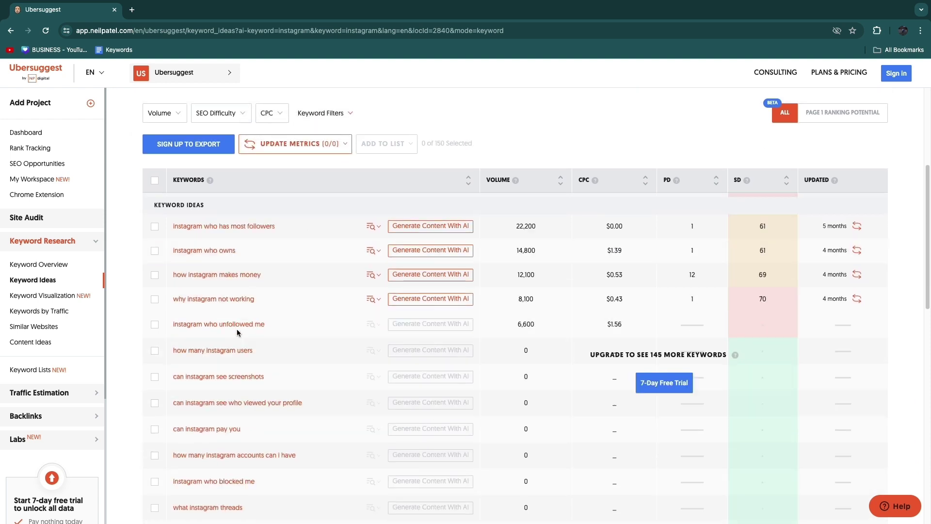
pyautogui.scroll(-2, 257, 322)
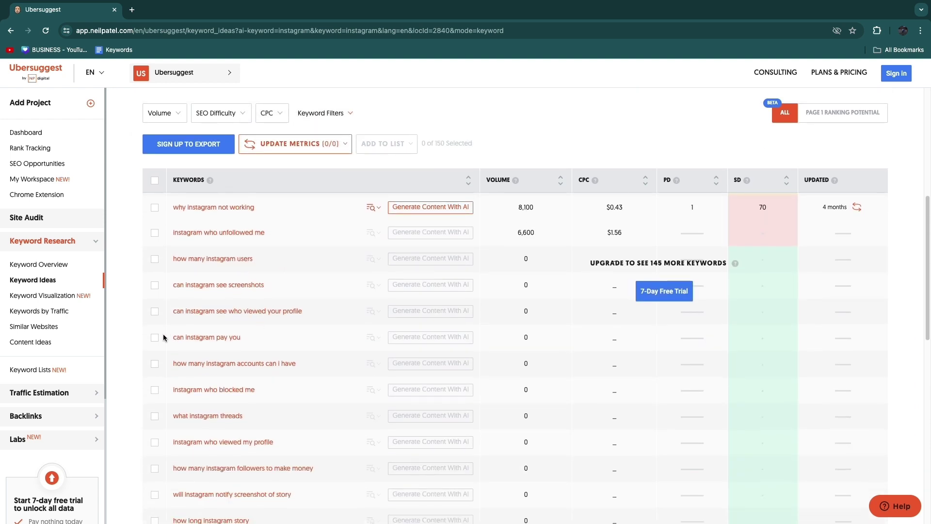
pyautogui.scroll(-4, 330, 335)
pyautogui.scroll(2, 283, 372)
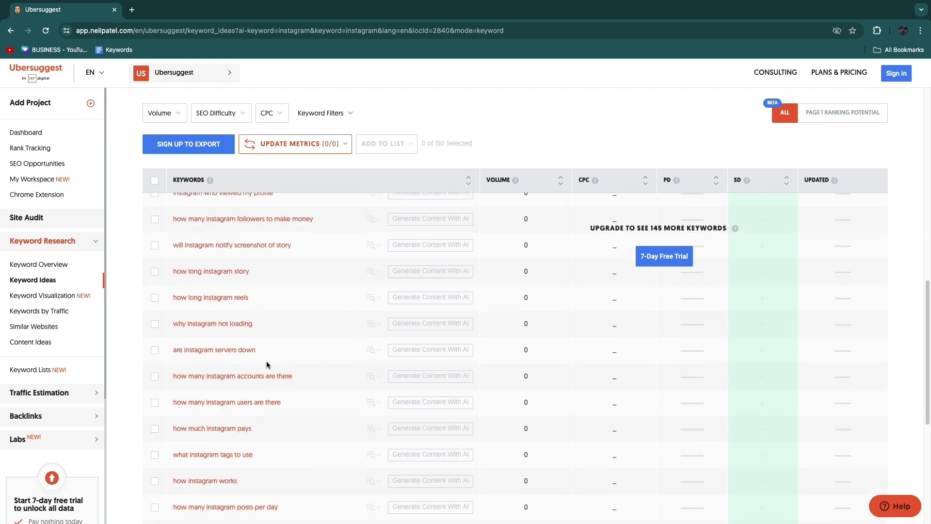
pyautogui.scroll(2, 274, 351)
pyautogui.scroll(3, 275, 351)
pyautogui.scroll(5, 275, 348)
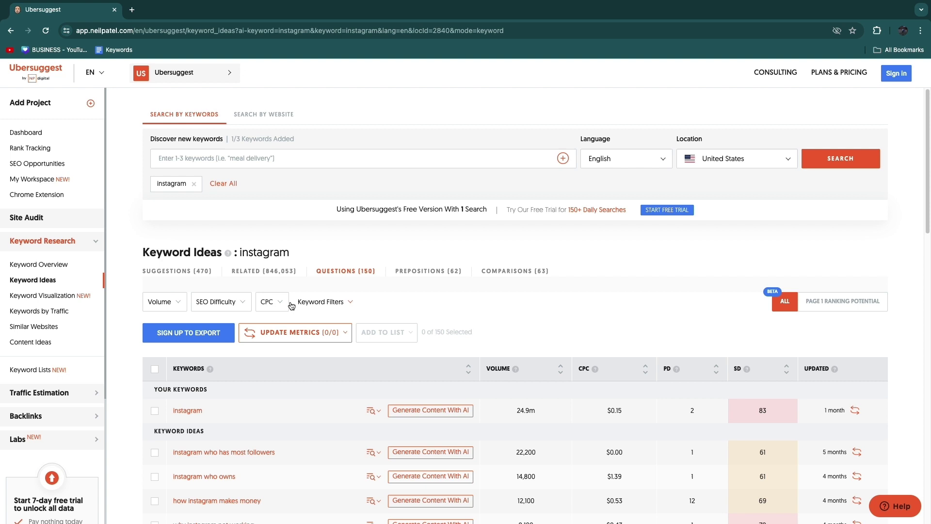
# - Add 'how to' as an include-keyword filter and reload the results
pyautogui.click(321, 302)
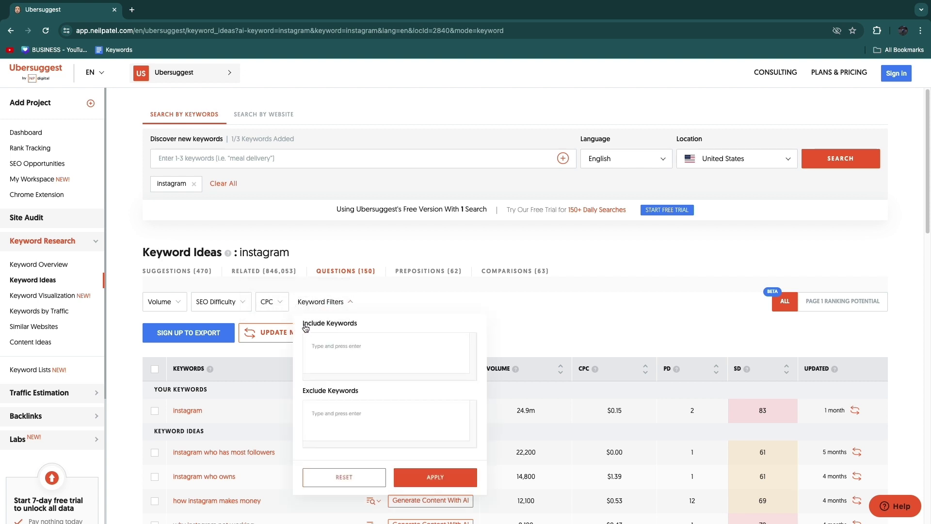
pyautogui.click(350, 353)
pyautogui.write('how ')
pyautogui.write('to')
pyautogui.press('Return')
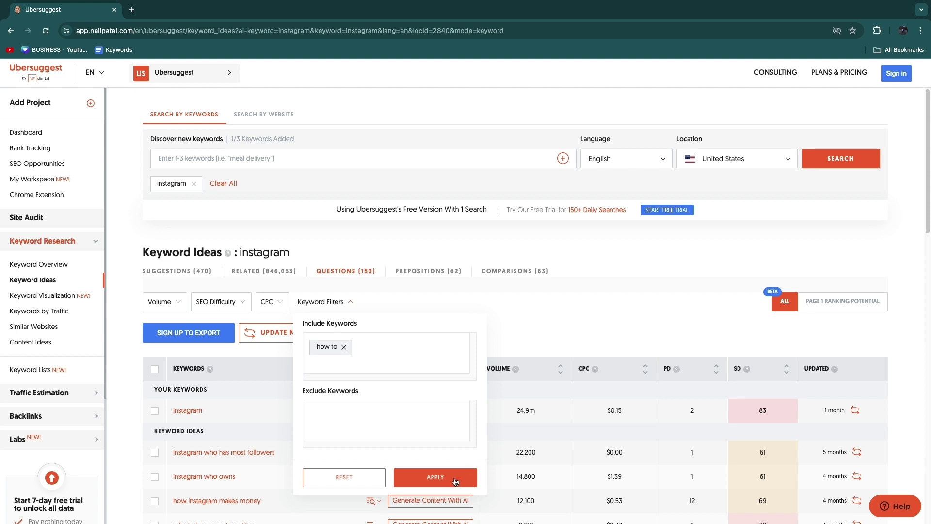
pyautogui.click(456, 481)
# - Show the Related keyword ideas, highlighting the 129,692 result count
pyautogui.scroll(-1, 115, 316)
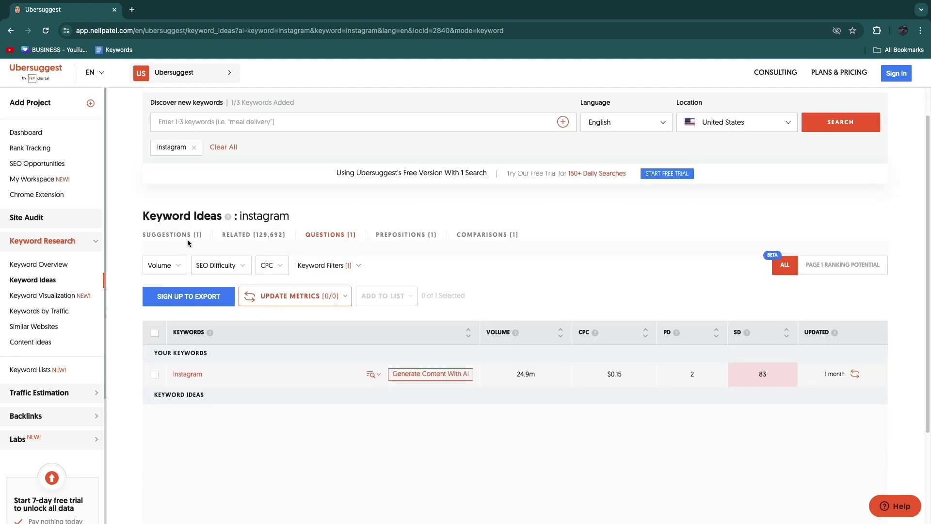
pyautogui.click(242, 235)
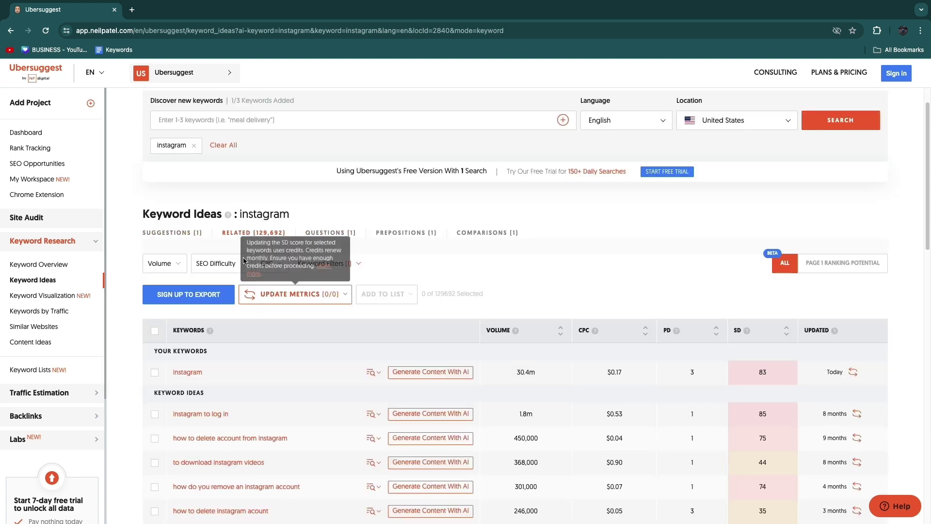
pyautogui.moveTo(256, 235); pyautogui.dragTo(264, 237)
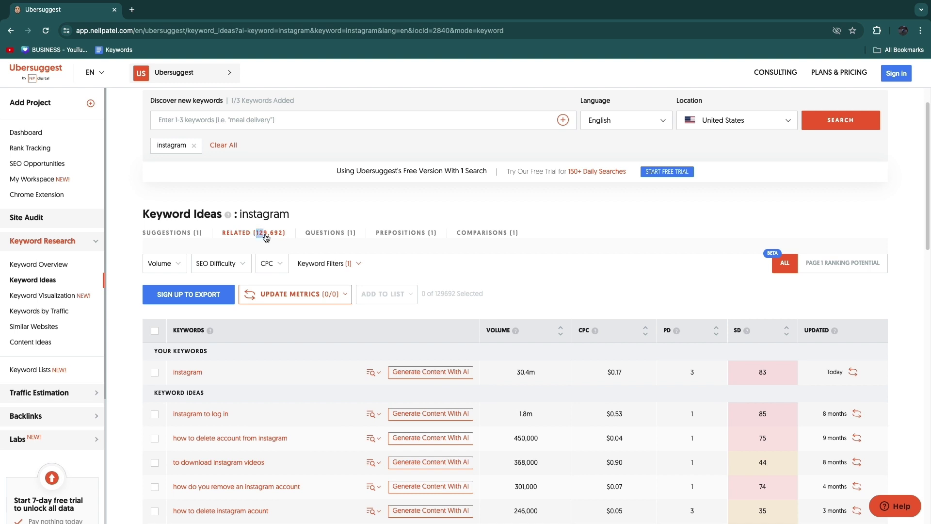
pyautogui.scroll(-2, 194, 350)
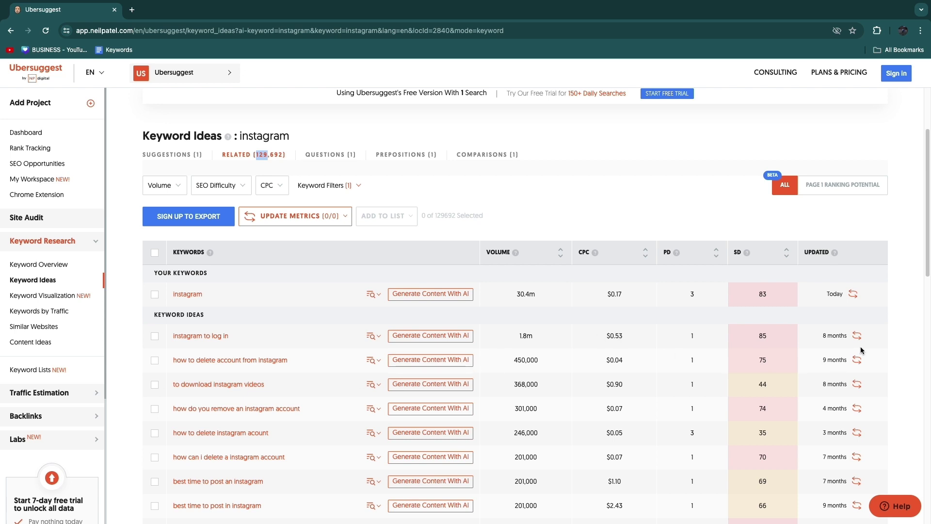
# - Refresh a keyword's SEO difficulty and decline the free-credits offer with NO THANKS
pyautogui.click(858, 360)
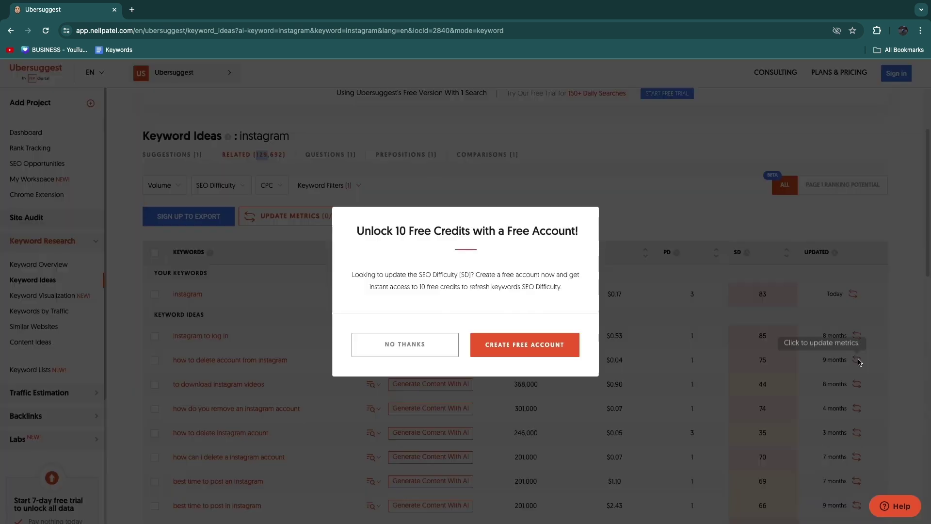
pyautogui.click(443, 349)
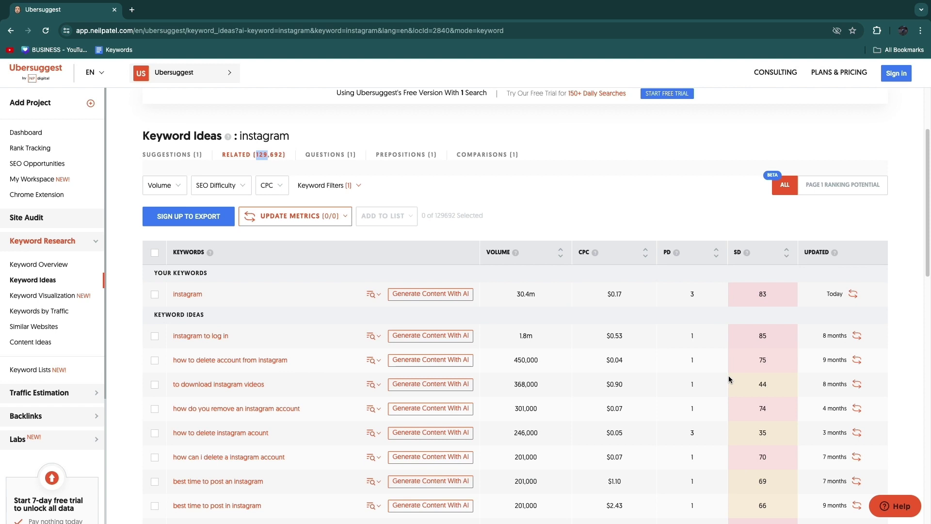
pyautogui.scroll(-2, 732, 369)
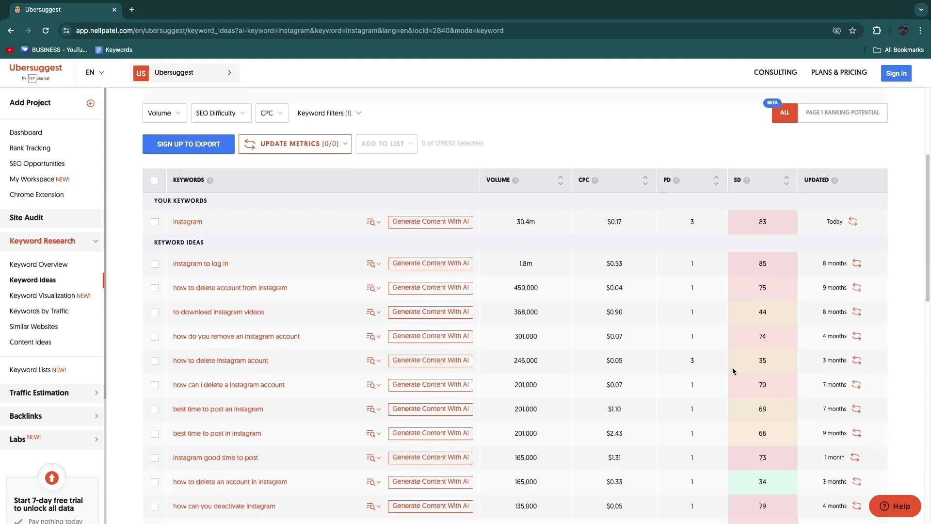
pyautogui.scroll(-1, 293, 294)
pyautogui.scroll(4, 417, 429)
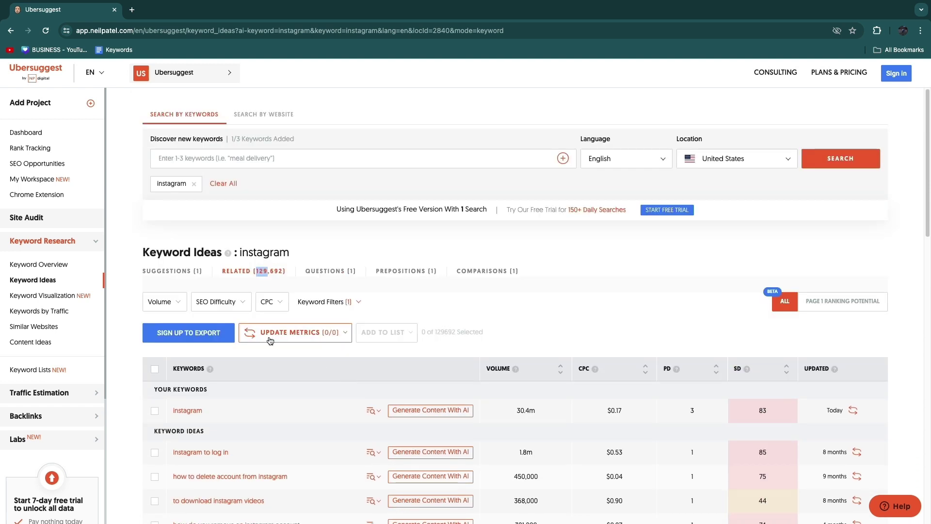
# - Filter related keywords to SEO difficulty 0–35 Easy and highlight an SD value
pyautogui.click(229, 302)
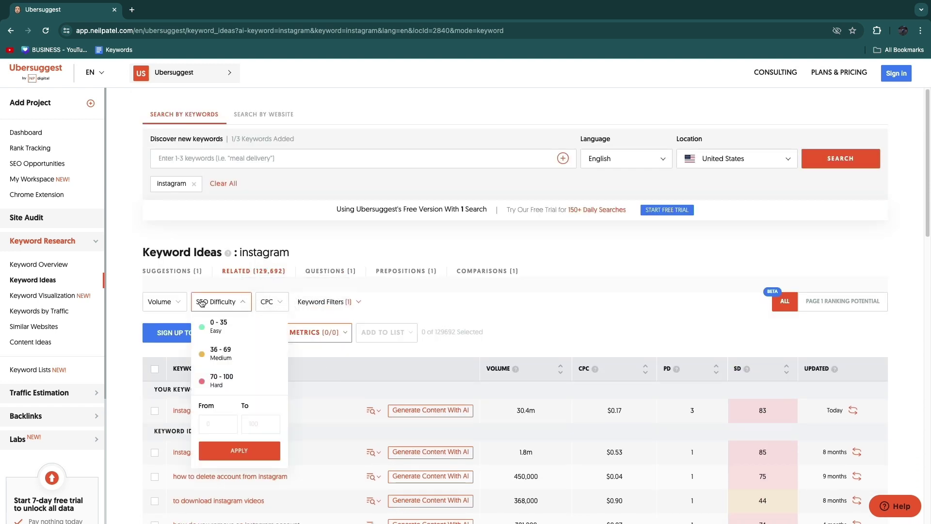
pyautogui.click(223, 330)
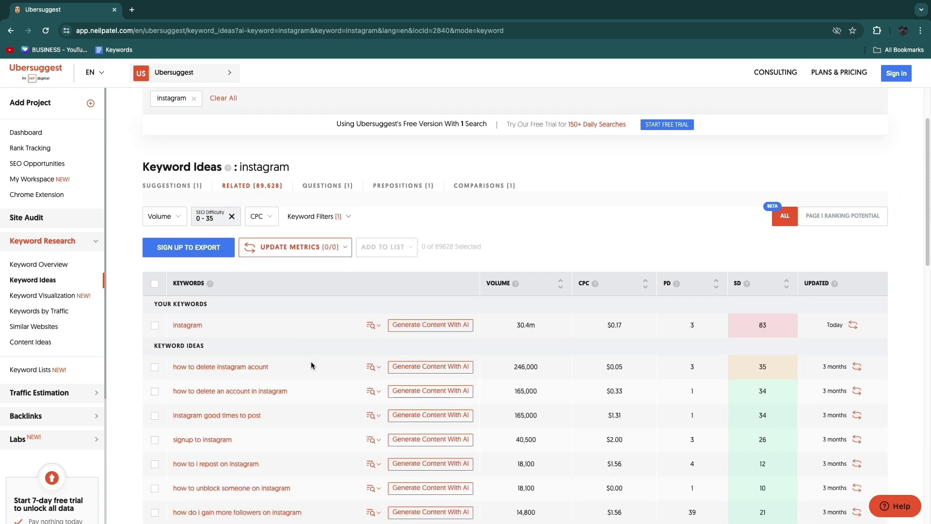
pyautogui.scroll(-2, 311, 362)
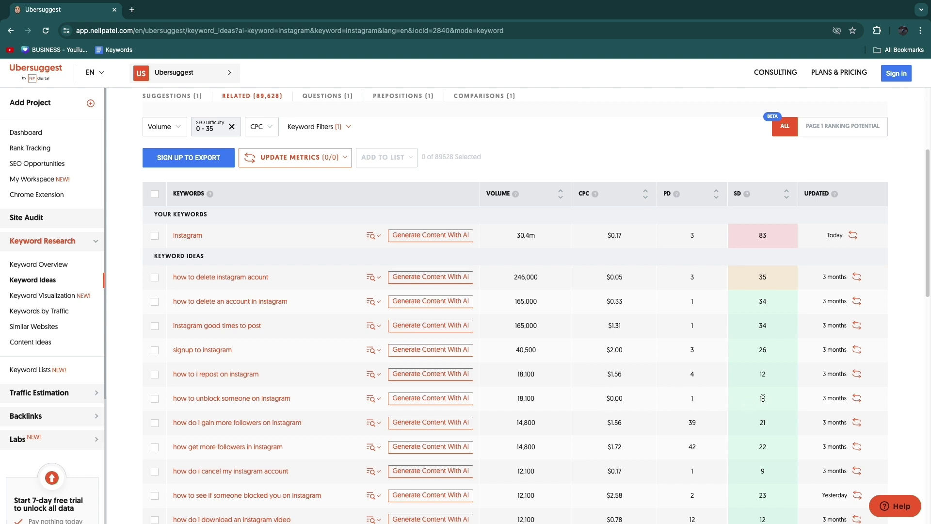
pyautogui.moveTo(763, 398); pyautogui.dragTo(775, 403)
pyautogui.doubleClick(761, 400)
pyautogui.moveTo(790, 393); pyautogui.dragTo(761, 407)
# - Sort the keywords by SD from highest difficulty down
pyautogui.scroll(-1, 565, 396)
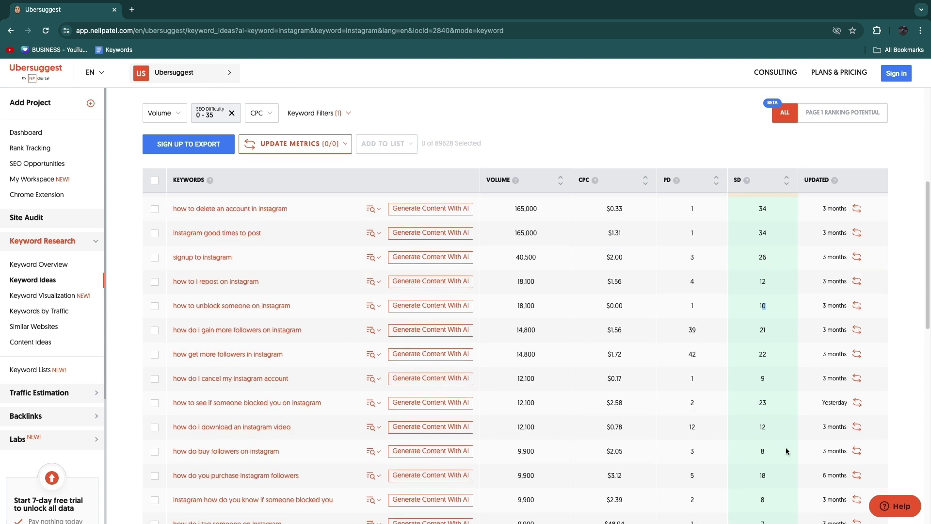
pyautogui.scroll(-3, 776, 475)
pyautogui.scroll(8, 688, 365)
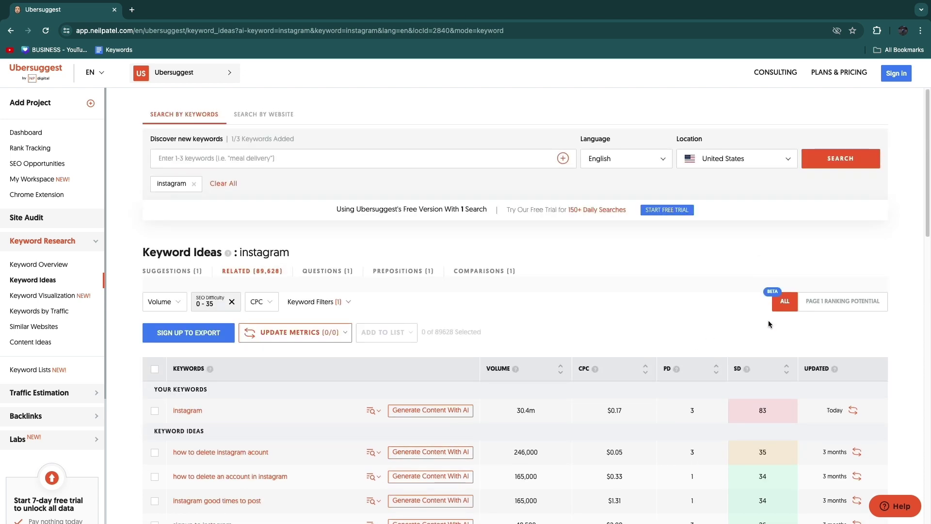
pyautogui.click(786, 369)
pyautogui.scroll(-3, 787, 359)
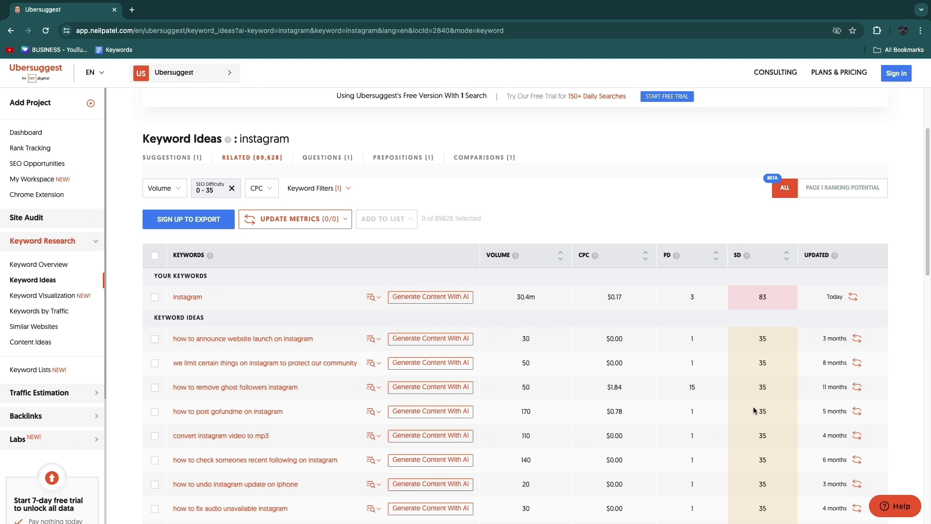
# - Sort by SD lowest first and limit volume to 1,001–10,000, leaving 101 keywords
pyautogui.click(787, 255)
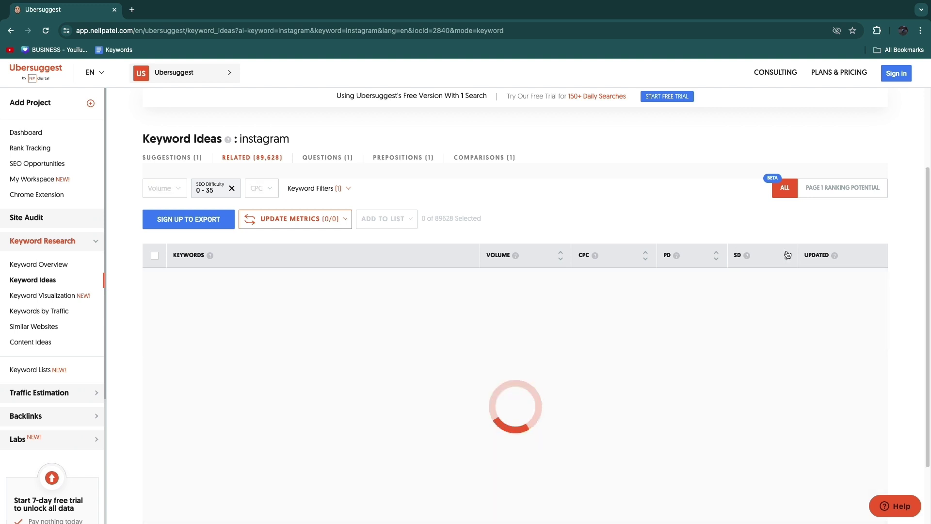
pyautogui.scroll(-1, 660, 351)
pyautogui.scroll(-2, 629, 380)
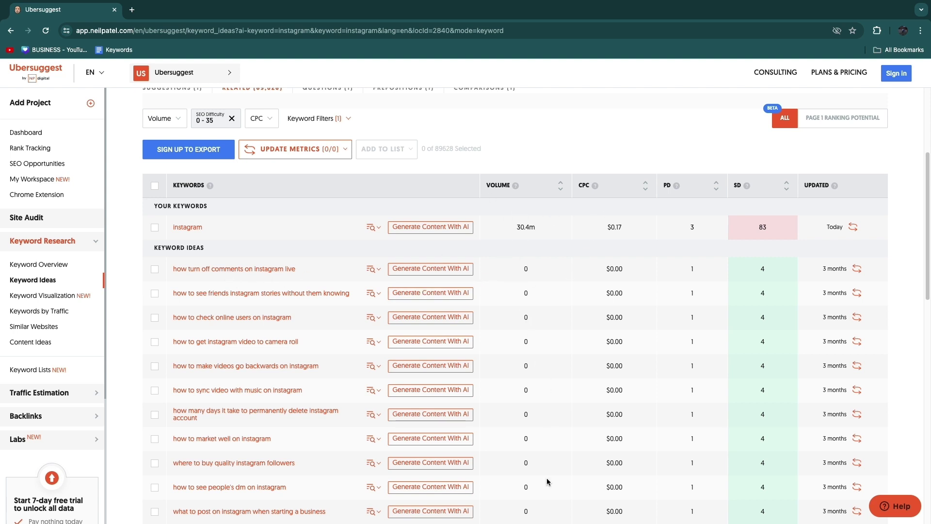
pyautogui.click(165, 122)
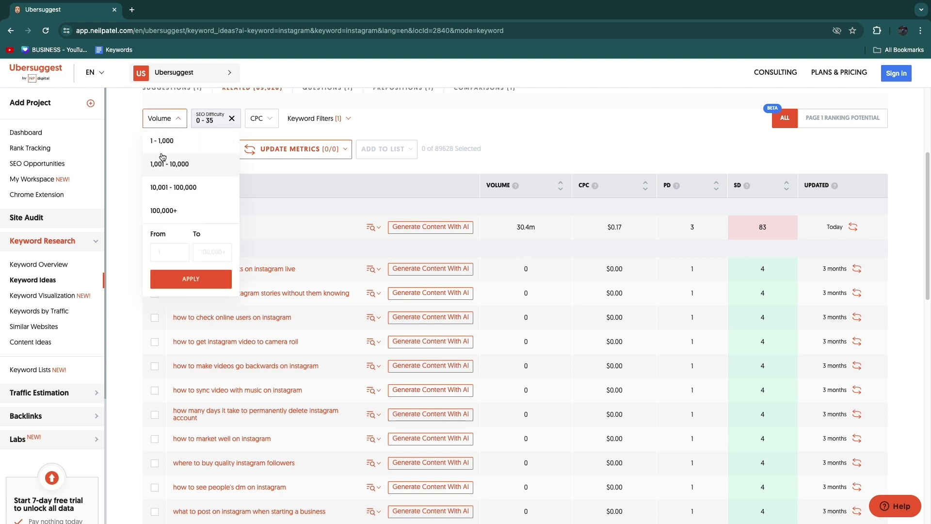
pyautogui.click(210, 166)
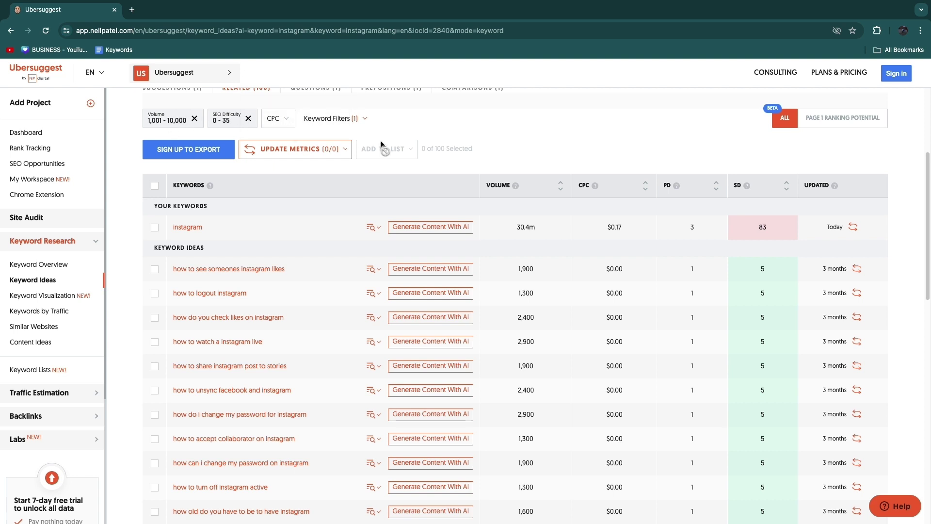
pyautogui.click(787, 186)
pyautogui.doubleClick(528, 270)
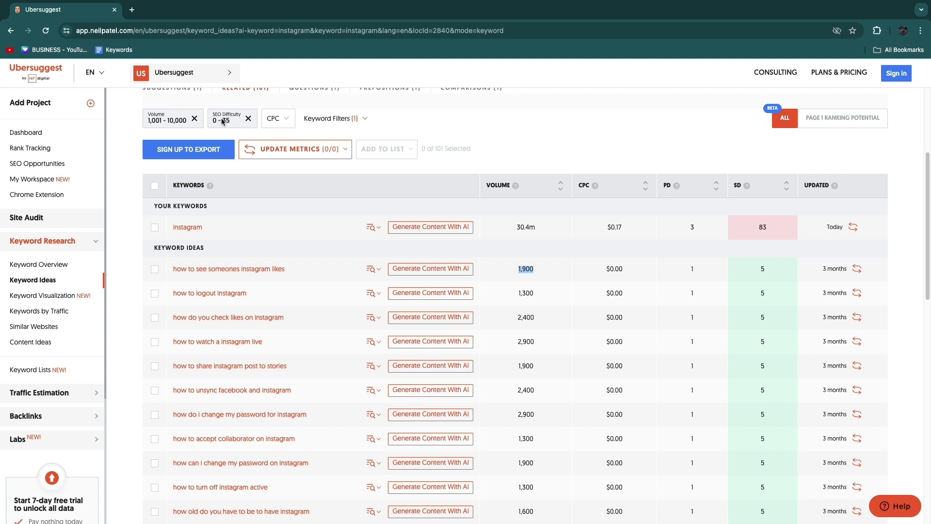
pyautogui.click(248, 119)
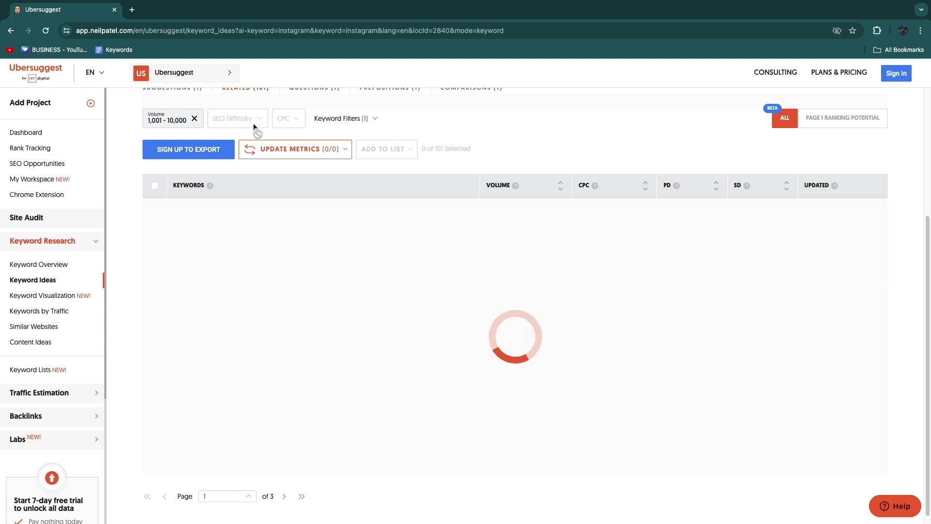
pyautogui.click(240, 118)
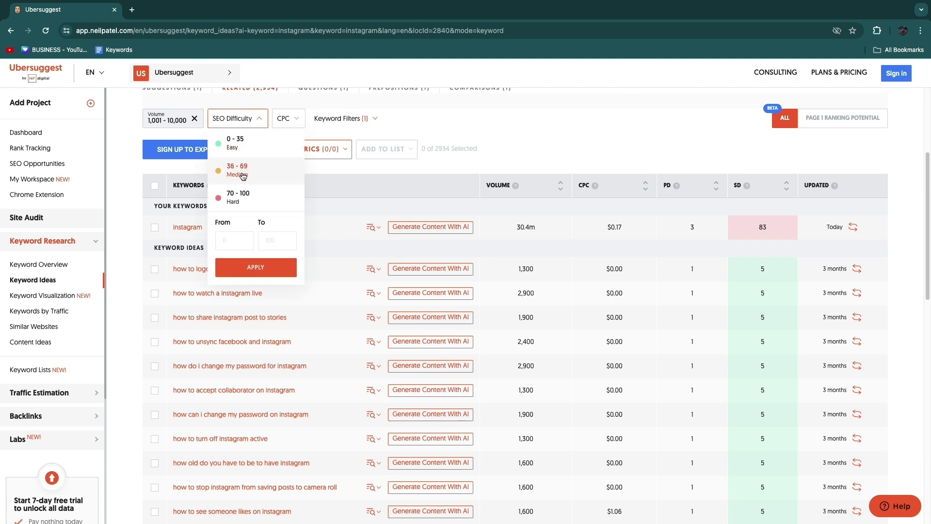
pyautogui.click(262, 242)
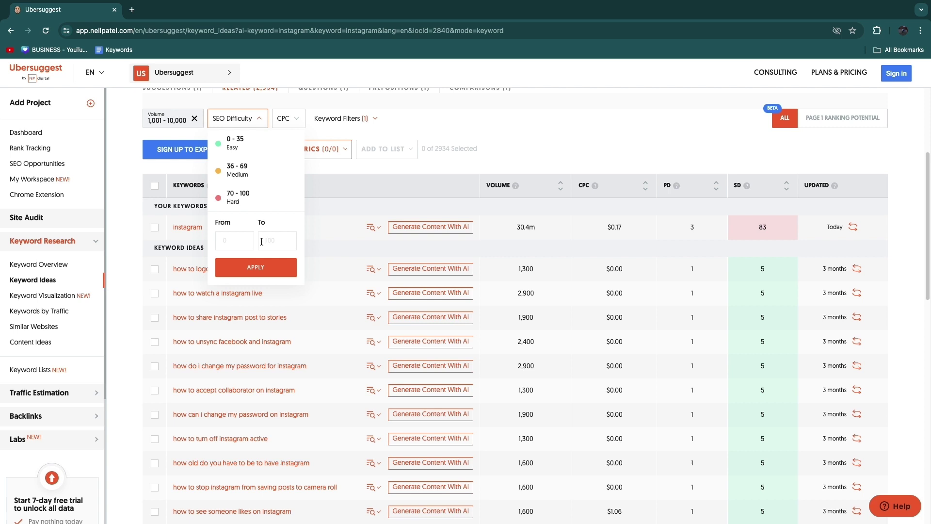
pyautogui.write('50')
pyautogui.click(268, 270)
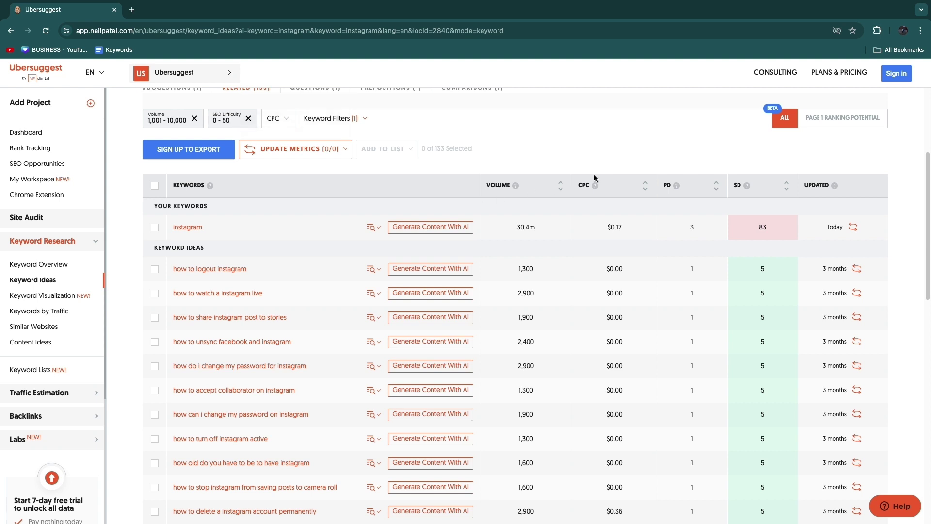
pyautogui.click(560, 186)
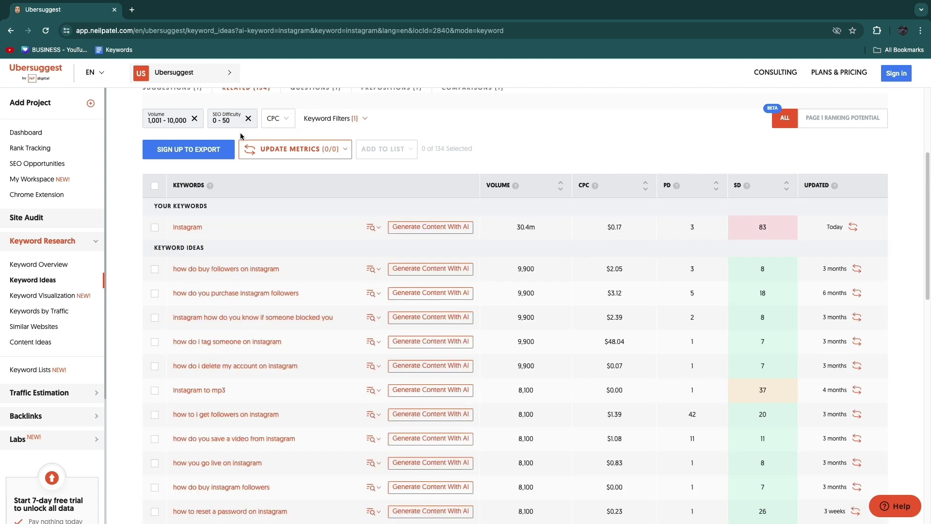
pyautogui.click(194, 118)
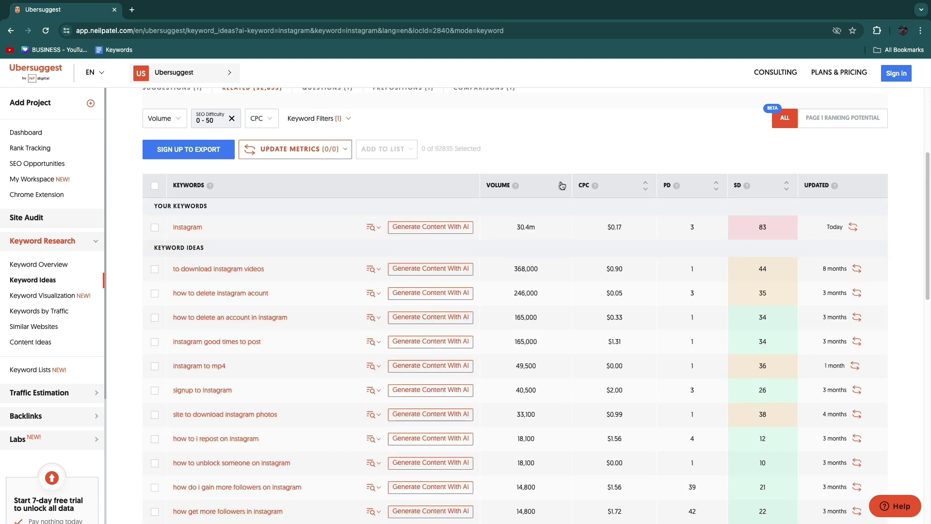
pyautogui.click(561, 185)
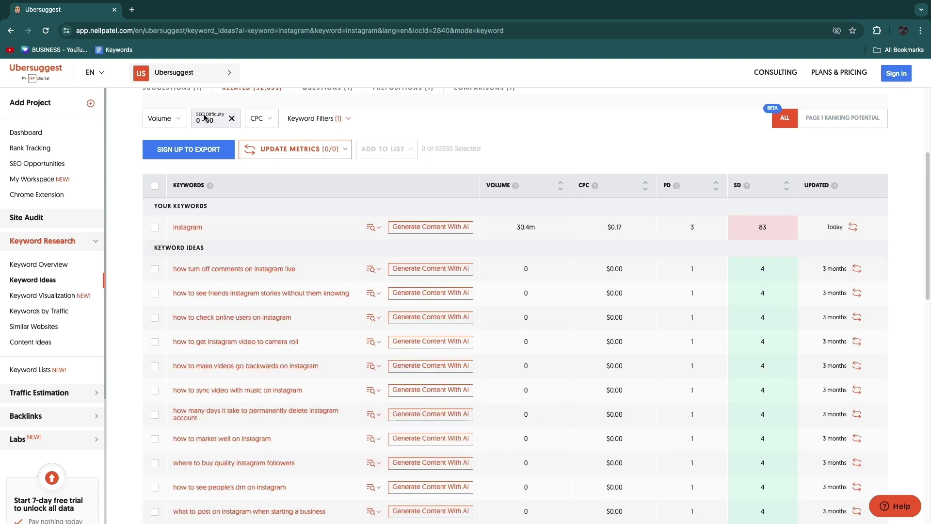
pyautogui.click(561, 189)
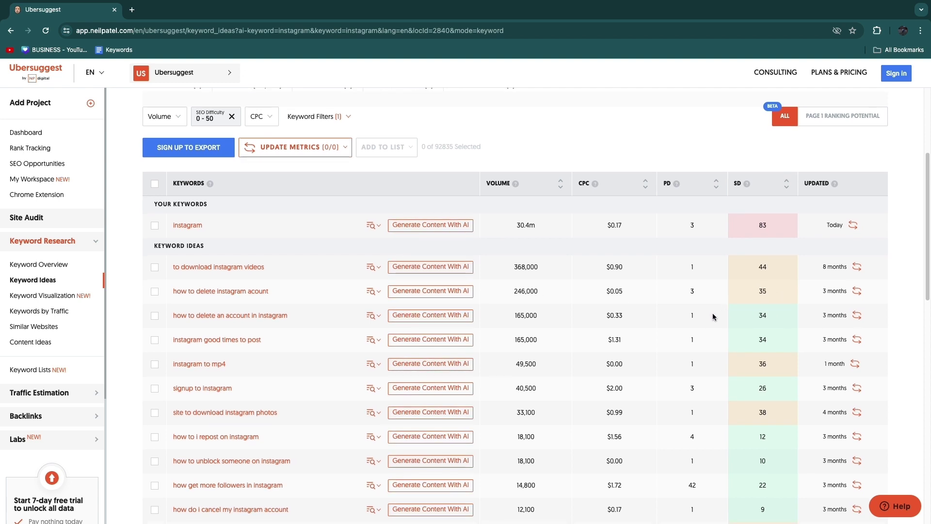
pyautogui.scroll(-2, 728, 328)
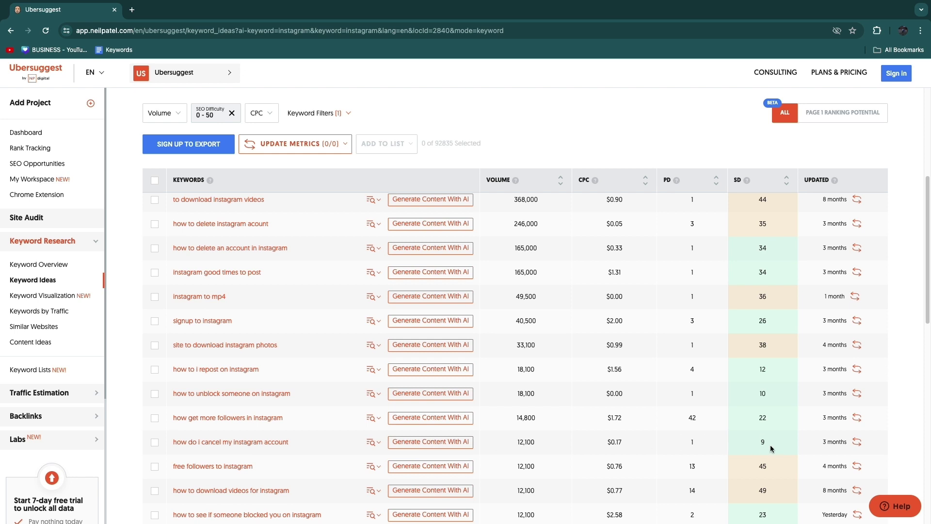
pyautogui.scroll(5, 755, 429)
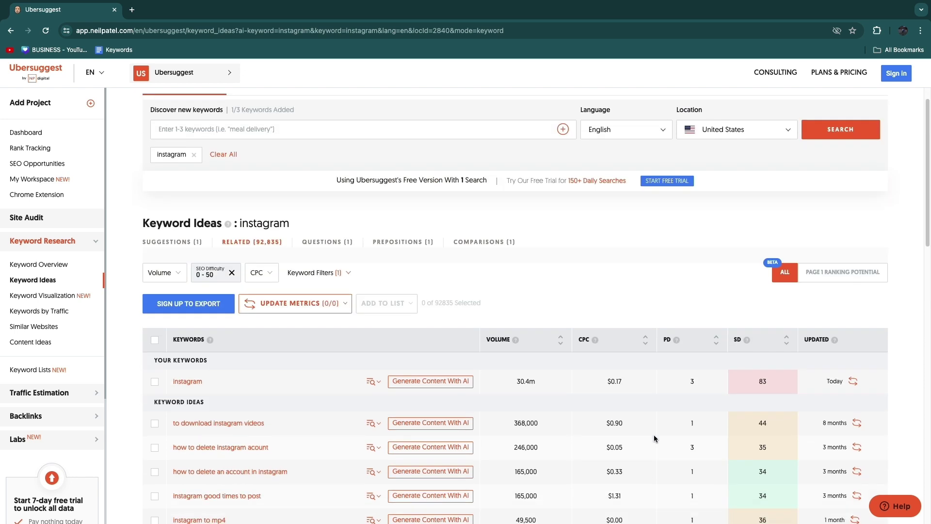
pyautogui.scroll(-1, 654, 435)
pyautogui.scroll(-2, 615, 410)
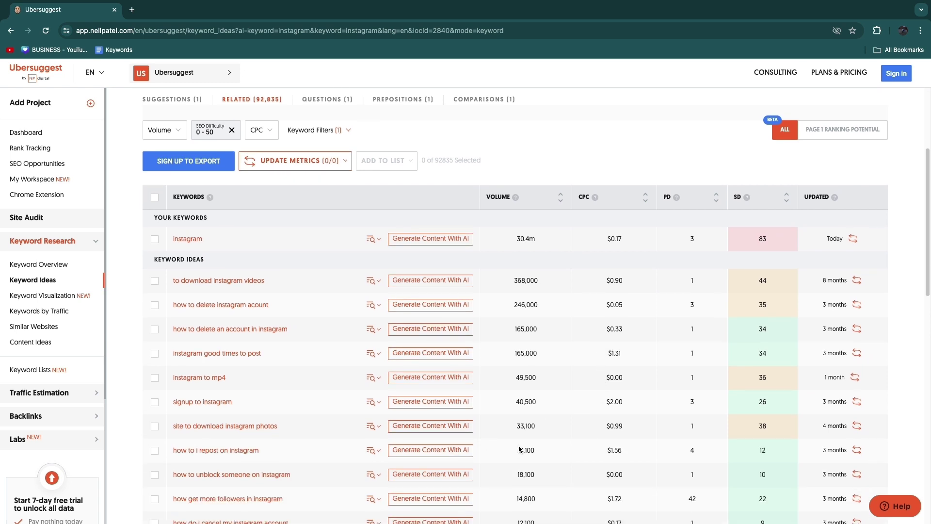
pyautogui.scroll(-1, 582, 446)
pyautogui.scroll(-1, 246, 482)
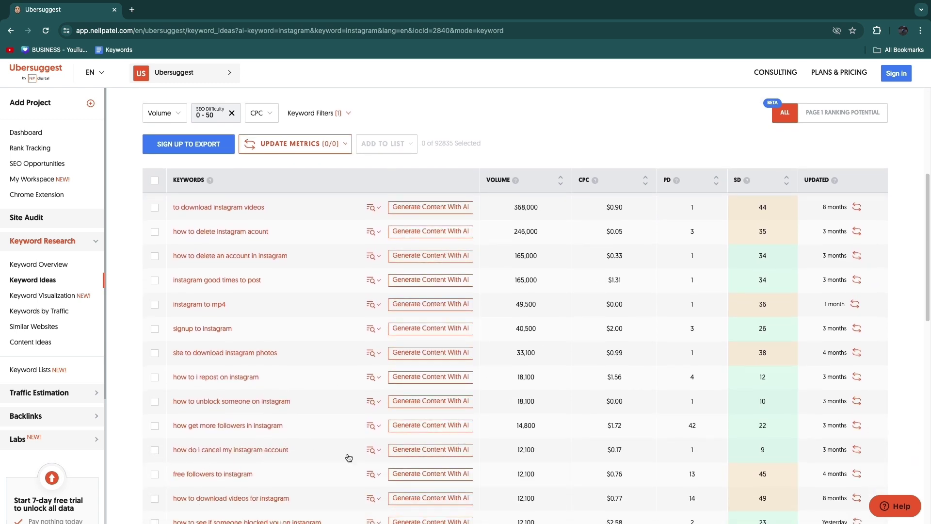
# - Open AI Writer 2.0 for 'how do i cancel my instagram account' via Generate Content With AI
pyautogui.click(439, 453)
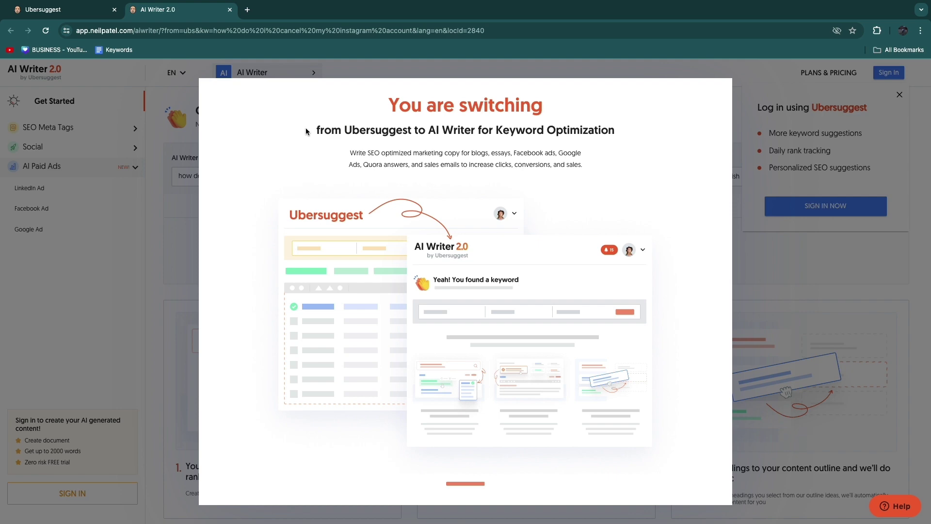
pyautogui.scroll(-1, 282, 255)
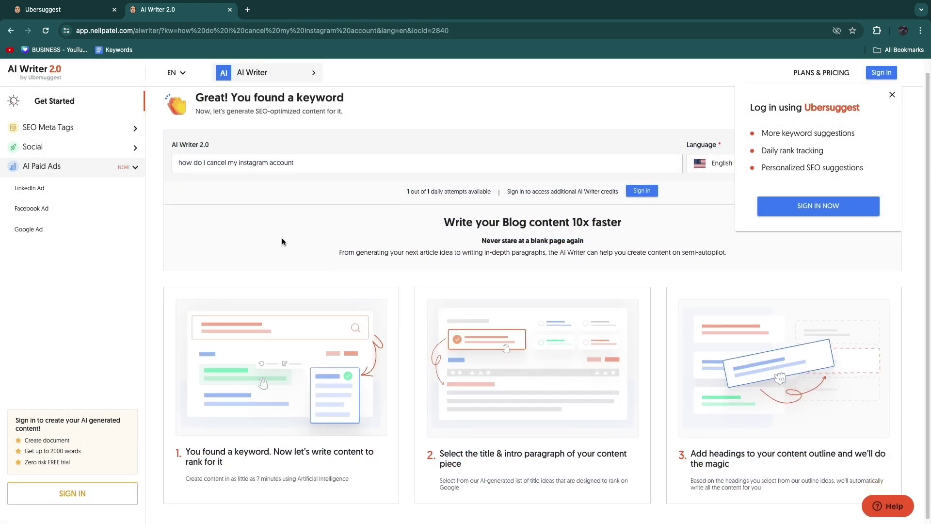
pyautogui.scroll(1, 274, 238)
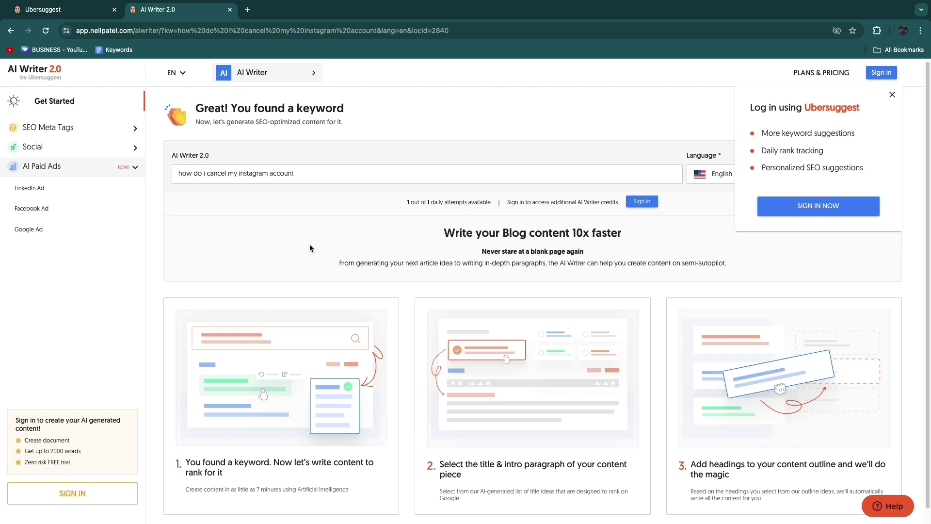
# - Close AI Writer and enter 'meal delivery' in Keyword Visualization
pyautogui.click(229, 10)
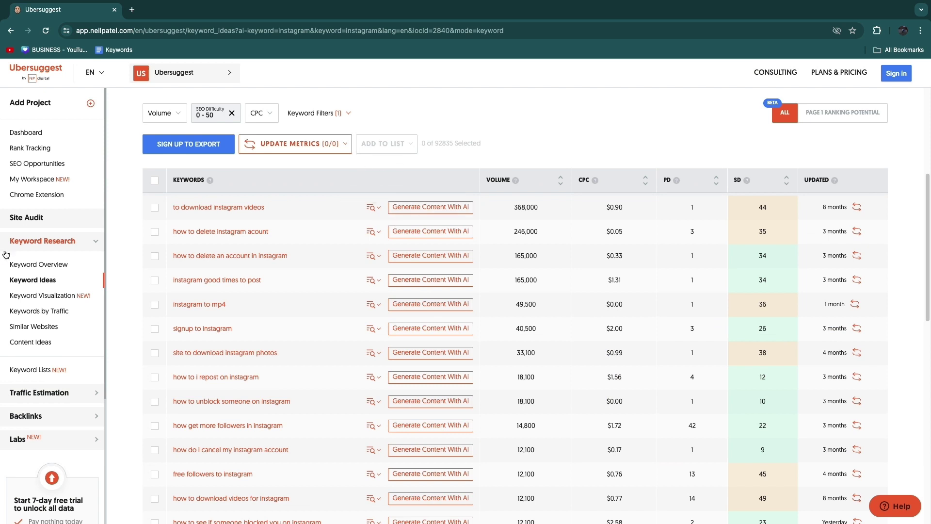
pyautogui.click(42, 300)
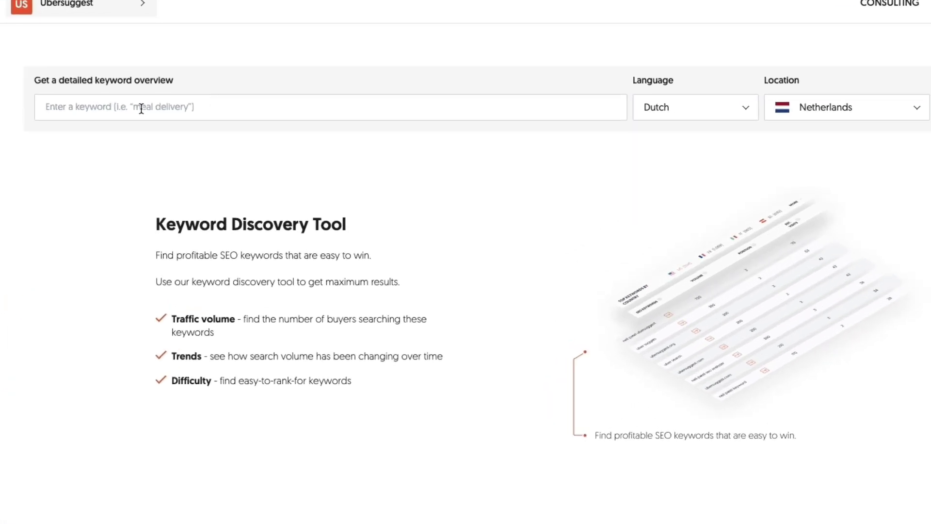
pyautogui.click(141, 108)
pyautogui.write('meal delivery')
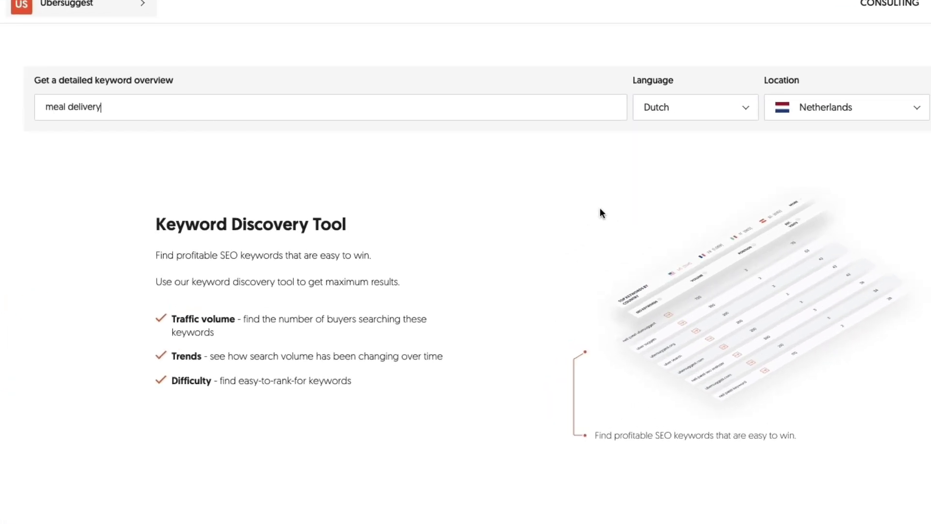
# - Switch the search language from Dutch to English and pick a US location
pyautogui.click(669, 110)
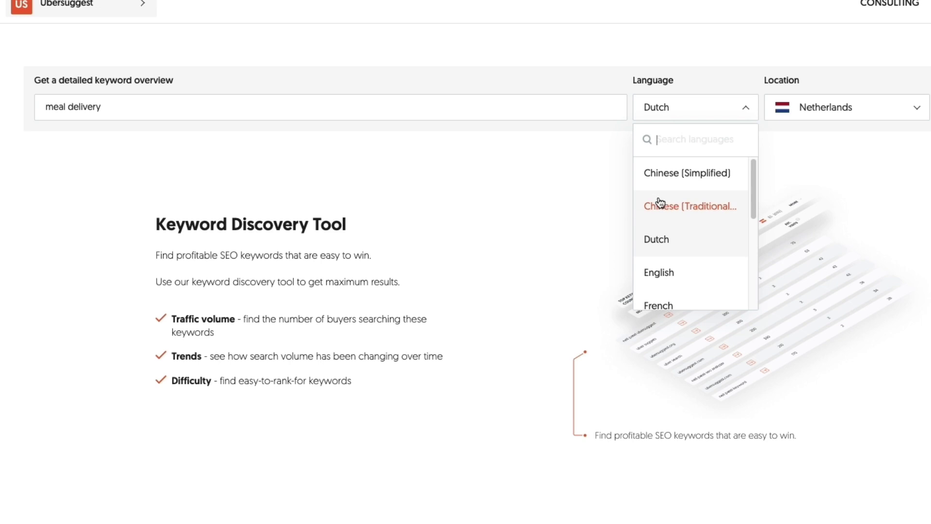
pyautogui.click(667, 272)
pyautogui.click(808, 107)
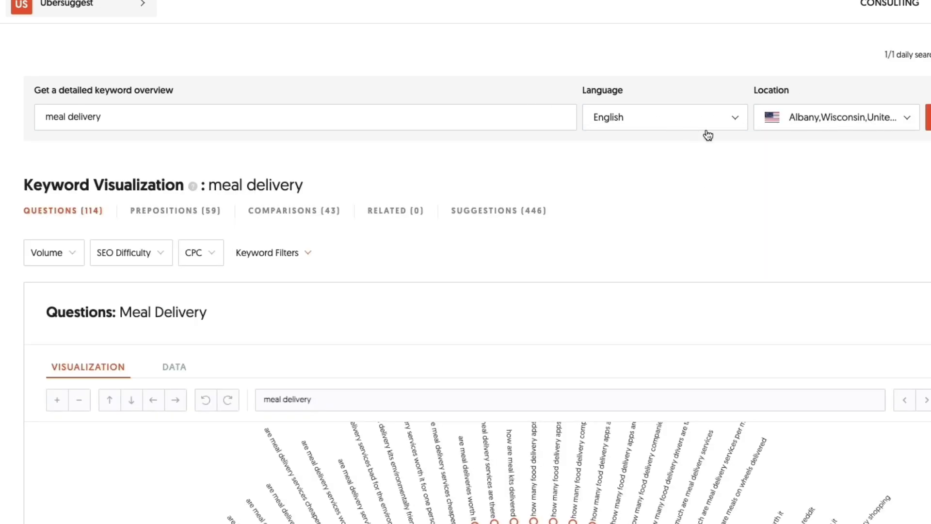
pyautogui.moveTo(27, 182); pyautogui.dragTo(273, 189)
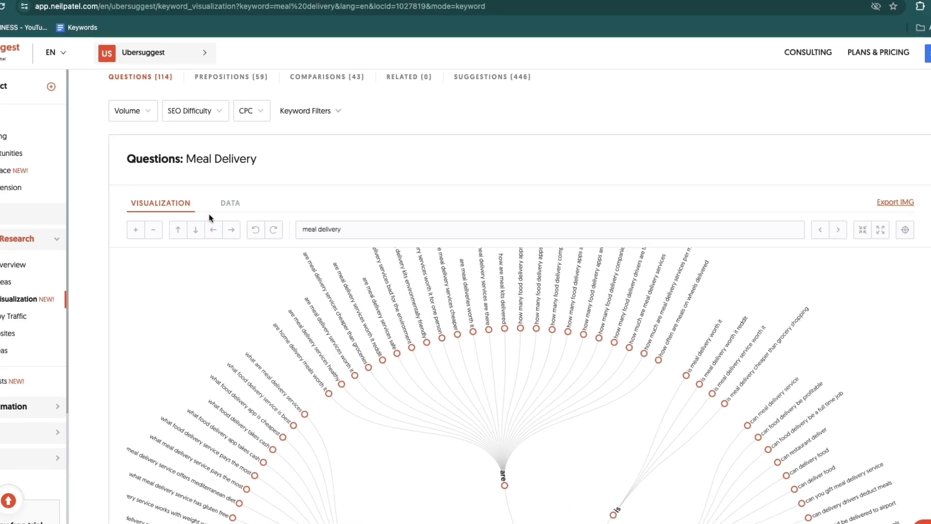
# - Browse the 114-question meal delivery graph, then switch it to the DATA lists
pyautogui.scroll(-3, 246, 222)
pyautogui.scroll(-1, 243, 230)
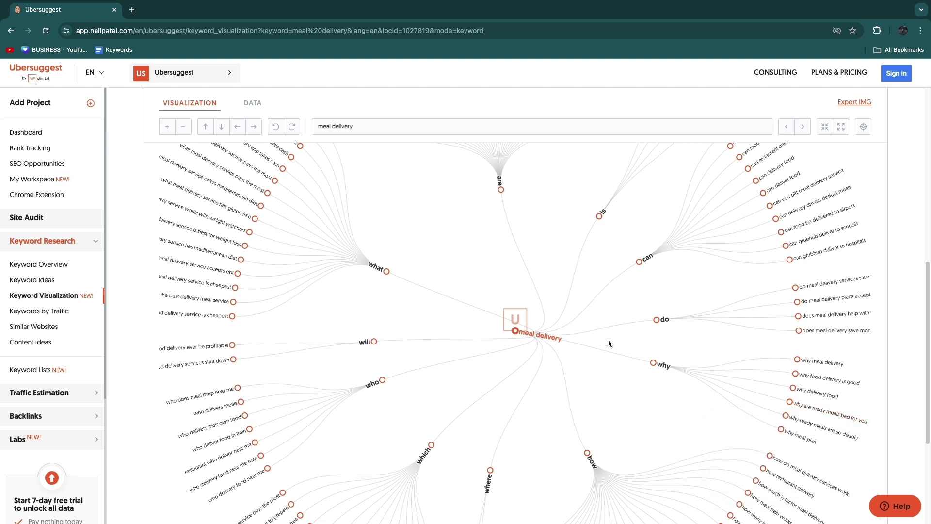
pyautogui.scroll(2, 609, 343)
pyautogui.scroll(2, 610, 334)
pyautogui.scroll(1, 625, 317)
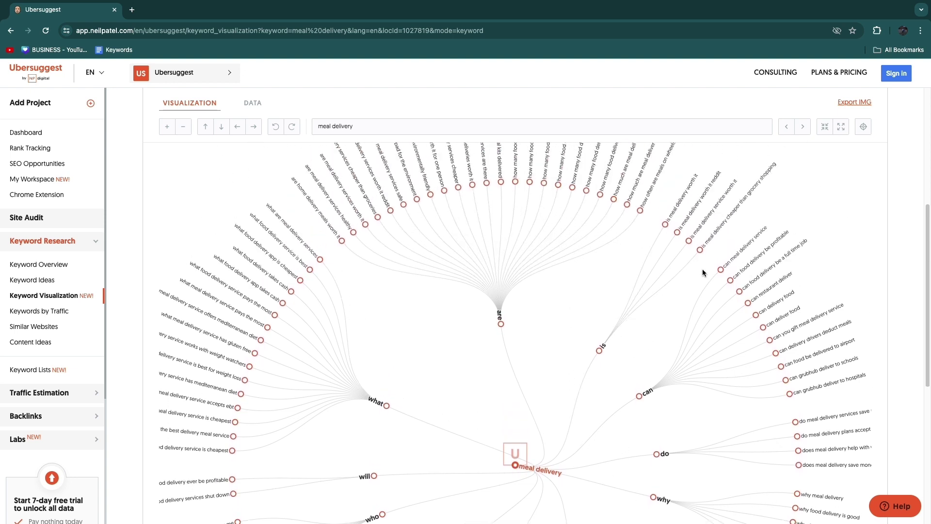
pyautogui.moveTo(757, 181)
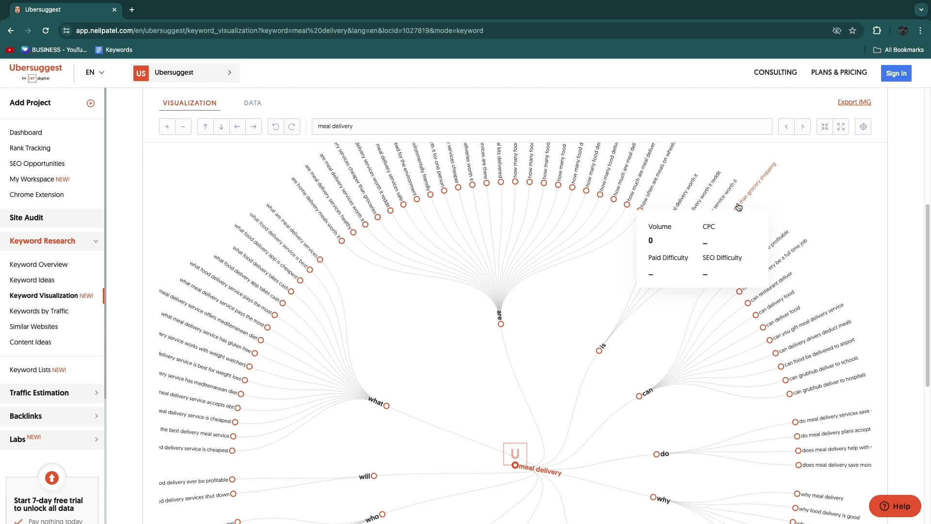
pyautogui.scroll(-5, 477, 357)
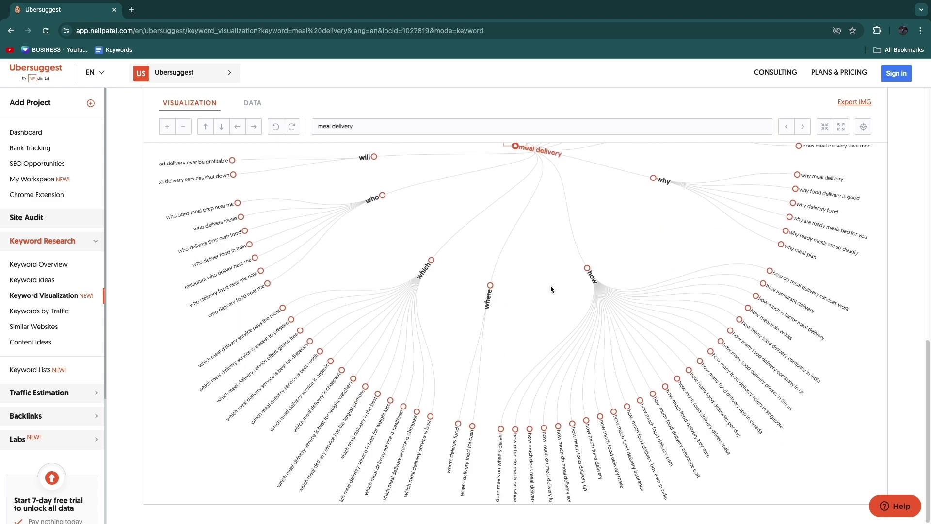
pyautogui.scroll(5, 405, 252)
pyautogui.scroll(3, 293, 128)
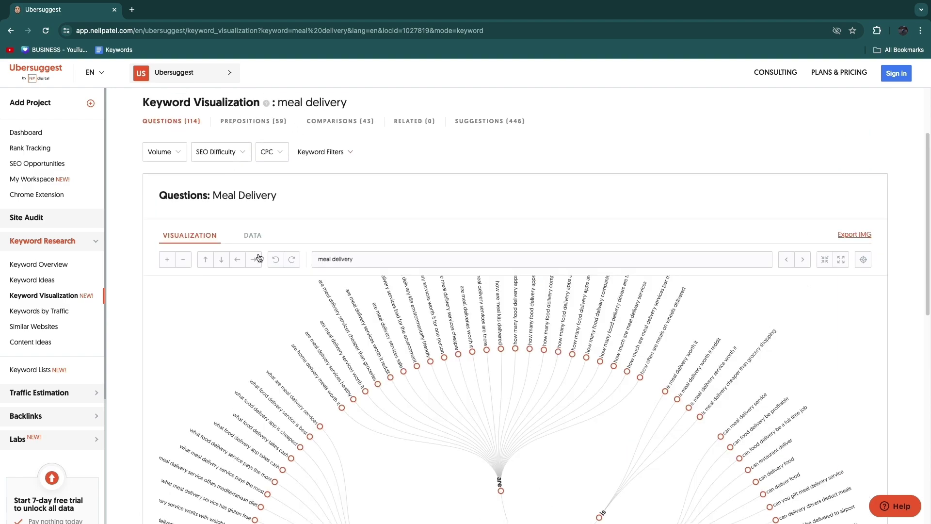
pyautogui.click(252, 236)
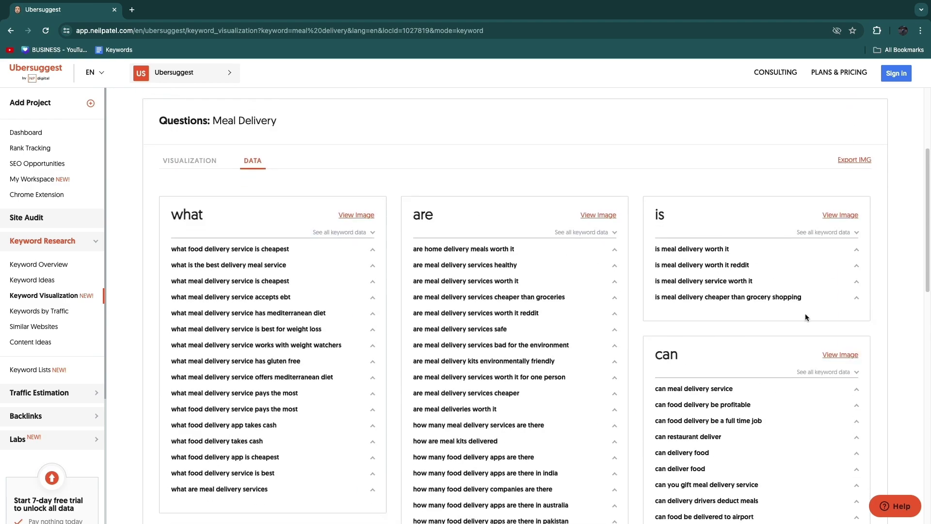
# - Scroll through the question lists and highlight a keyword in the 'are' group
pyautogui.scroll(-10, 412, 291)
pyautogui.scroll(-3, 355, 357)
pyautogui.scroll(3, 354, 358)
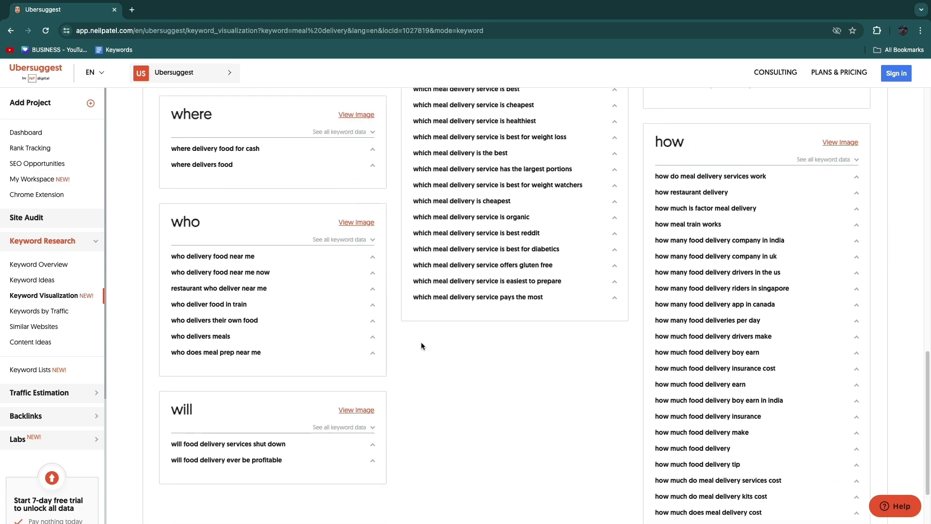
pyautogui.scroll(10, 421, 342)
pyautogui.moveTo(414, 342); pyautogui.dragTo(565, 345)
pyautogui.scroll(5, 557, 341)
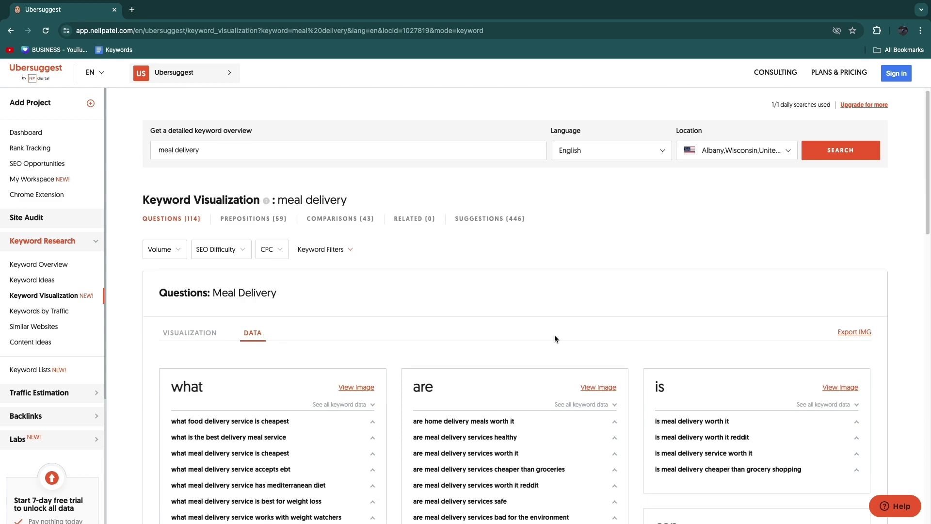
# - Switch to the PREPOSITIONS (59) tab and browse its grouped lists
pyautogui.click(256, 224)
pyautogui.scroll(-5, 284, 244)
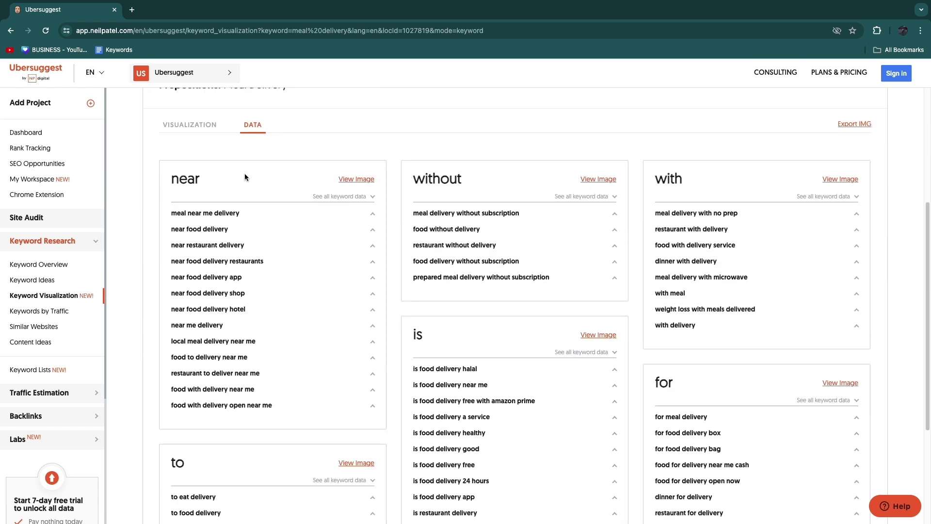
pyautogui.scroll(-2, 620, 257)
# - Review the 43 comparison keyword groups for meal delivery
pyautogui.scroll(-2, 183, 388)
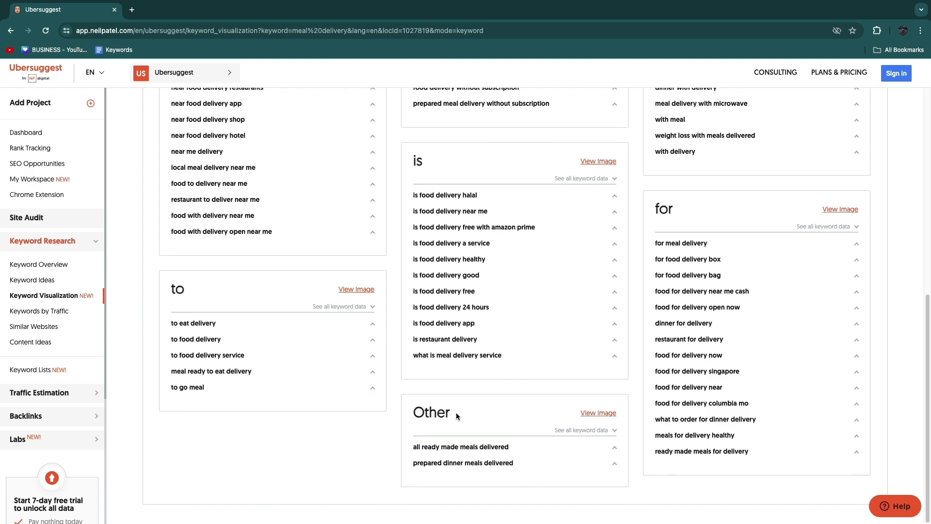
pyautogui.scroll(8, 644, 411)
pyautogui.click(328, 224)
pyautogui.scroll(-3, 339, 271)
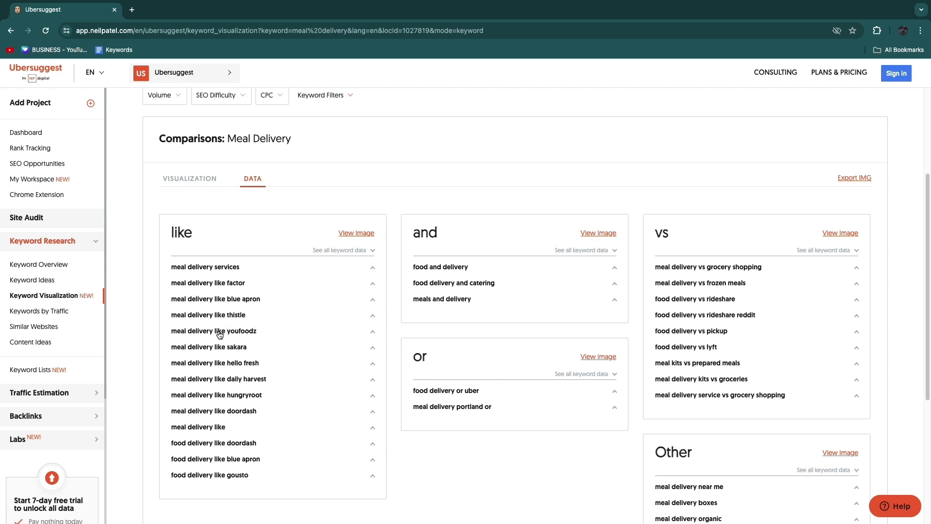
pyautogui.scroll(3, 280, 336)
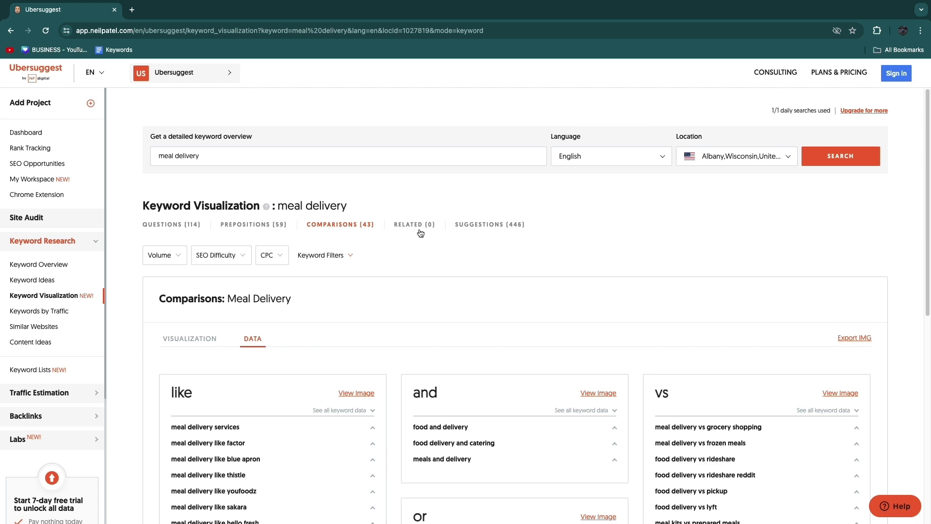
# - Browse the 446 suggestion groups by leading number or letter, then return to the top
pyautogui.click(481, 228)
pyautogui.scroll(-3, 452, 311)
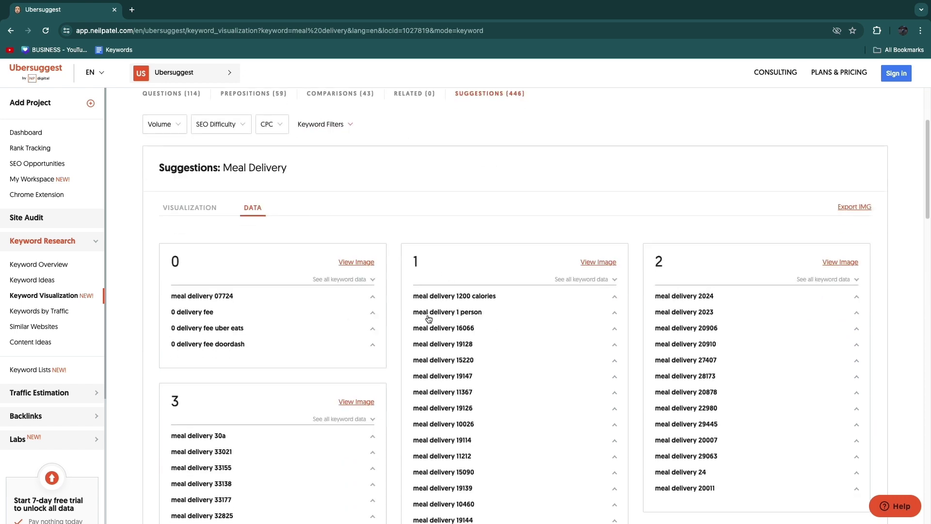
pyautogui.scroll(-3, 491, 300)
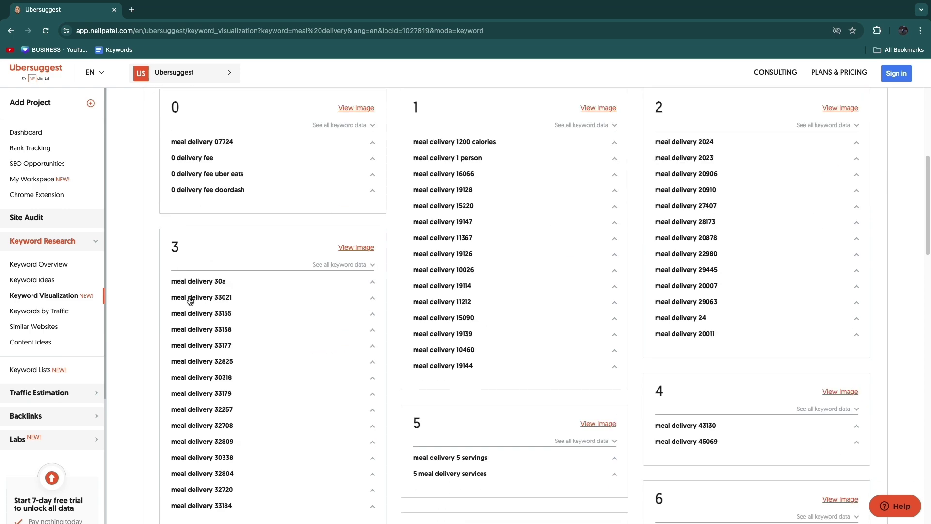
pyautogui.scroll(-1, 490, 266)
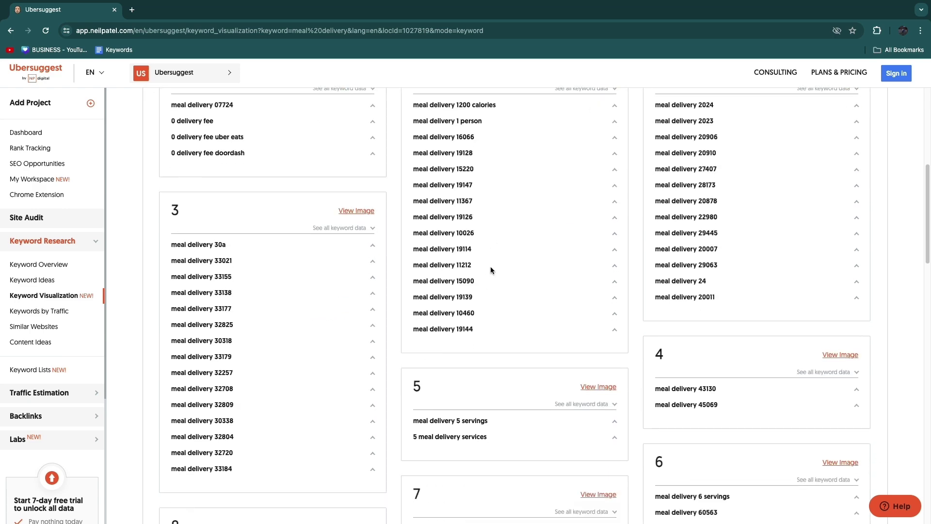
pyautogui.scroll(-10, 490, 266)
pyautogui.scroll(-4, 495, 270)
pyautogui.scroll(-5, 545, 326)
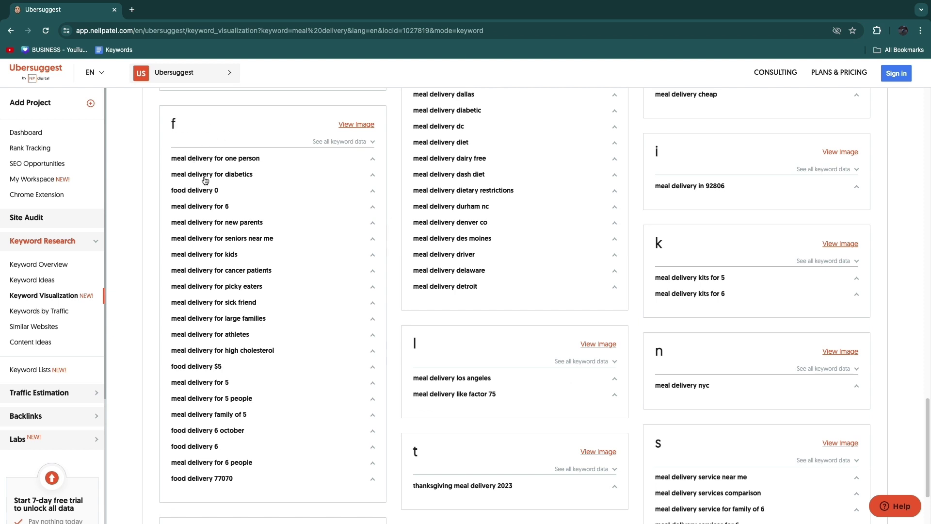
pyautogui.scroll(-2, 546, 345)
pyautogui.press('Home')
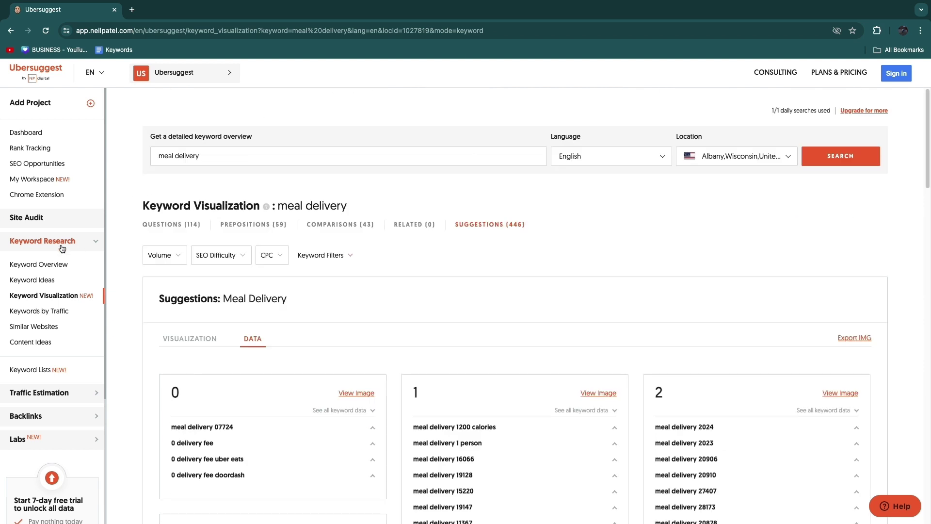
pyautogui.click(45, 313)
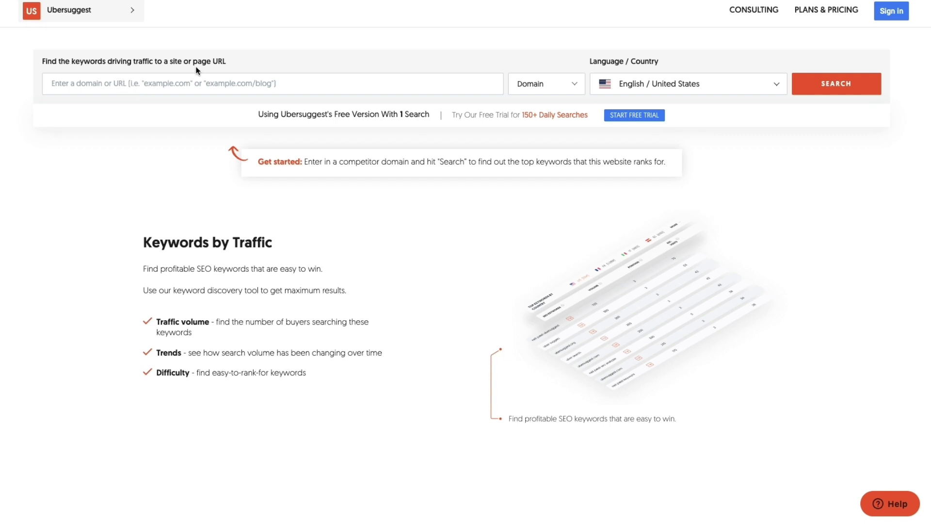
pyautogui.click(100, 83)
pyautogui.write('https://www.monito.com/')
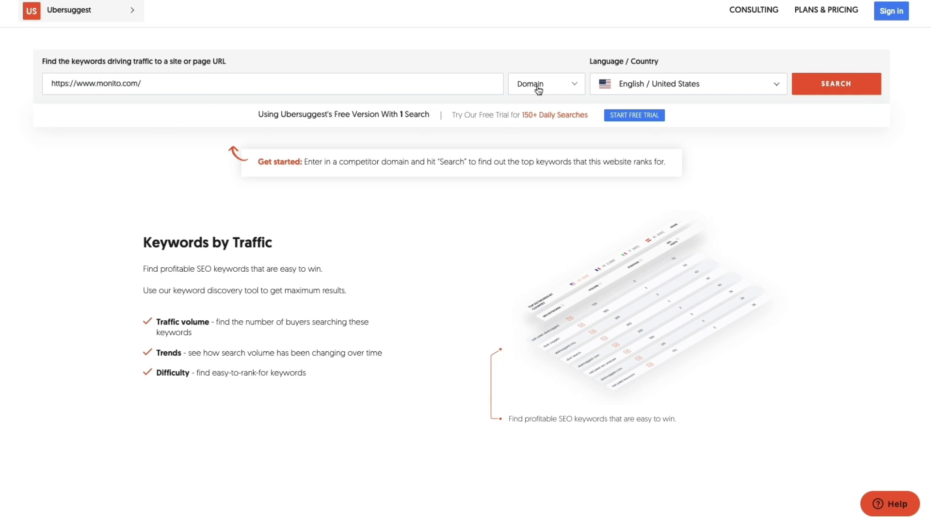
# - Keep whole-domain analysis, run the search, and sign in on the registration page
pyautogui.click(538, 90)
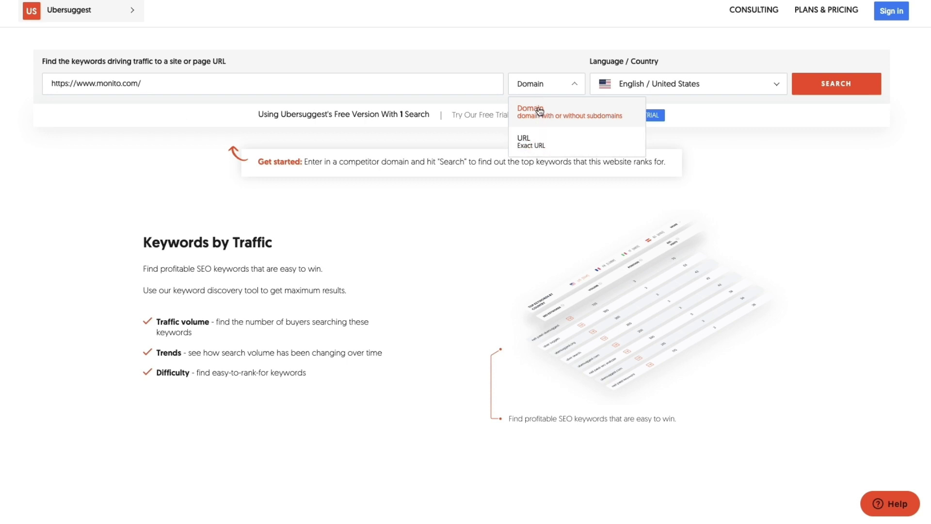
pyautogui.click(540, 111)
pyautogui.click(830, 86)
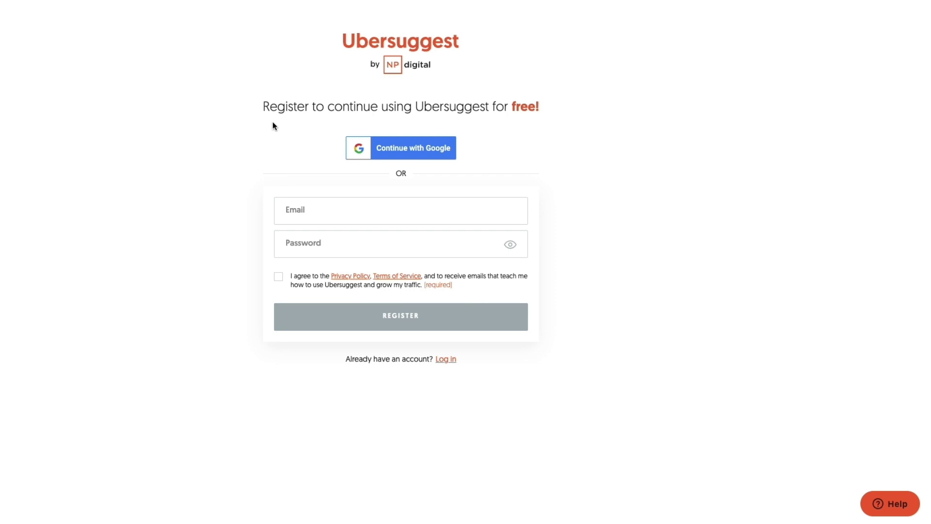
pyautogui.moveTo(315, 111); pyautogui.dragTo(622, 122)
pyautogui.click(547, 121)
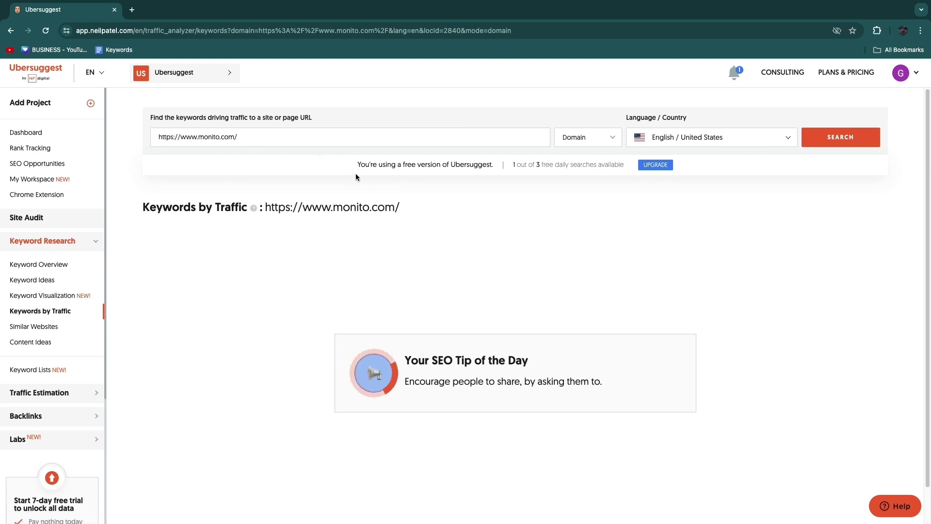
# - Scroll monito.com's 355,536 US traffic keywords, led by first-ranking Chase SWIFT-code terms
pyautogui.moveTo(354, 164); pyautogui.dragTo(493, 169)
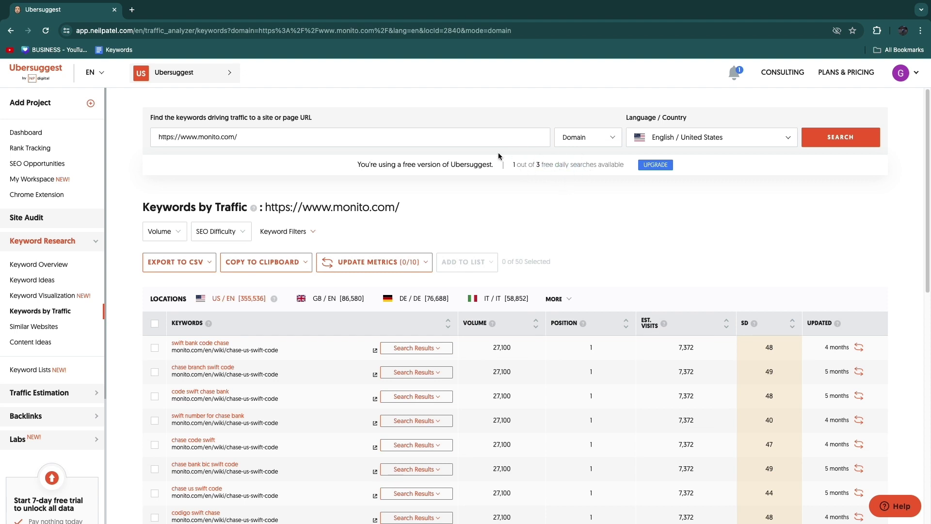
pyautogui.scroll(-1, 456, 172)
pyautogui.moveTo(113, 164); pyautogui.dragTo(190, 164)
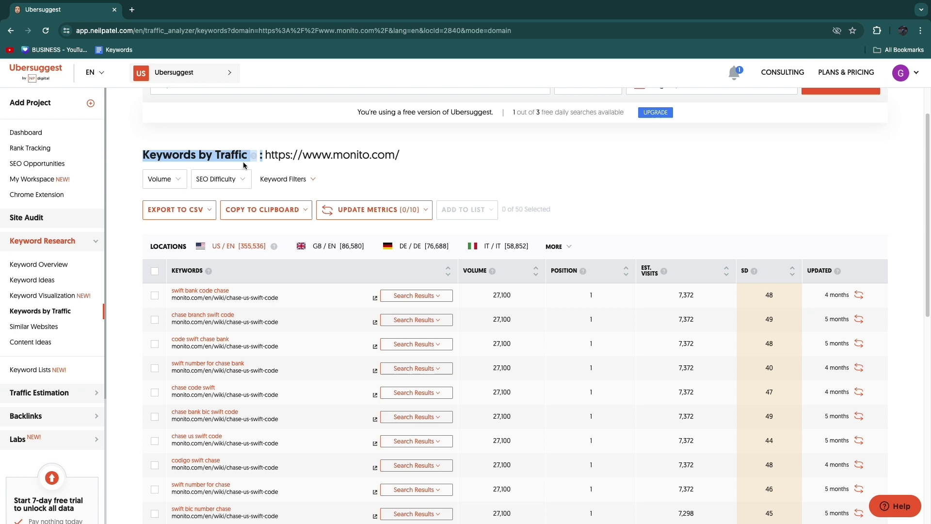
pyautogui.moveTo(265, 158); pyautogui.dragTo(441, 161)
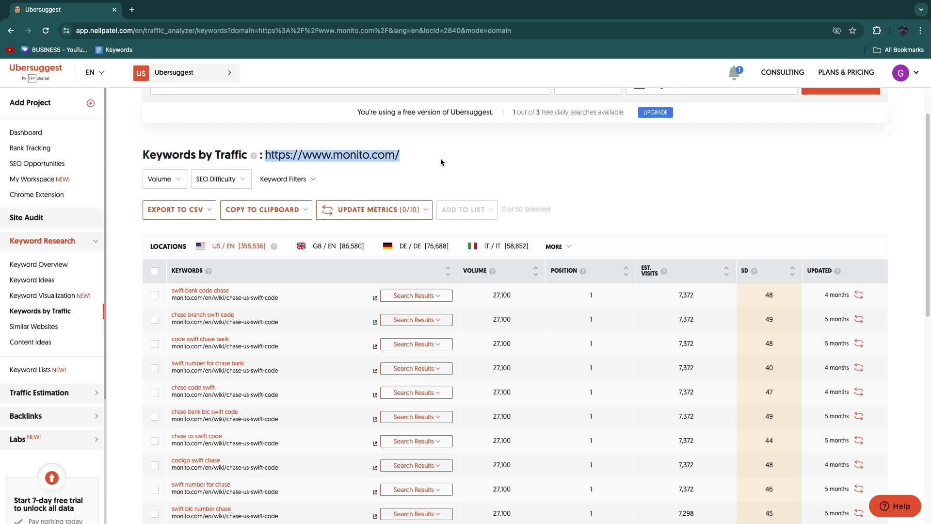
pyautogui.click(503, 154)
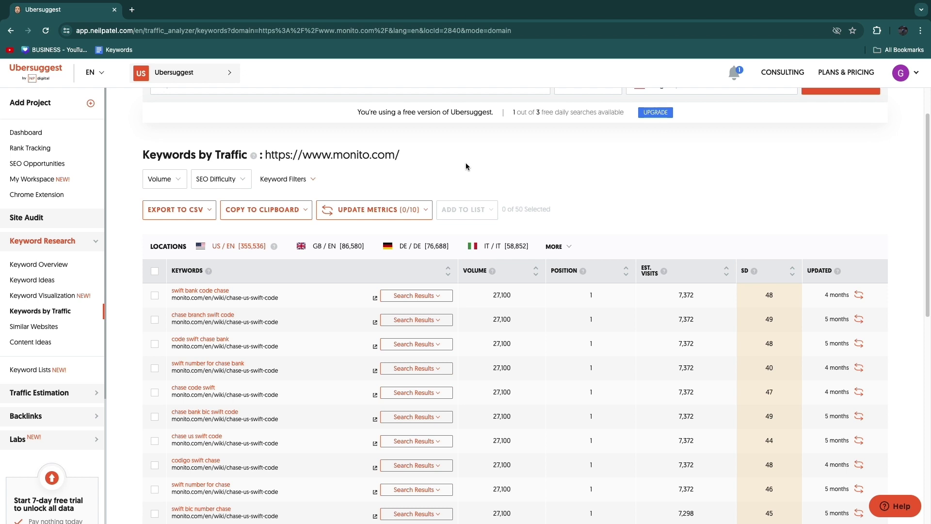
pyautogui.scroll(-1, 176, 222)
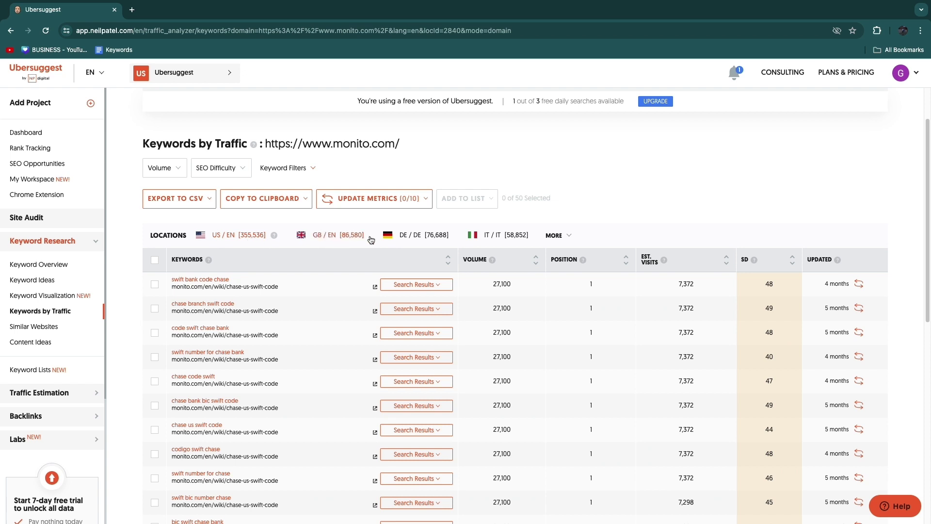
pyautogui.scroll(-1, 184, 243)
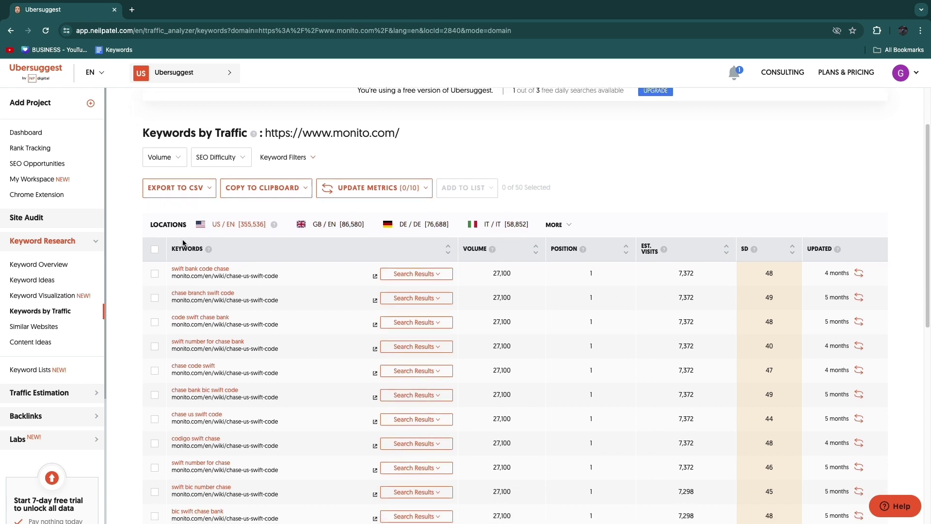
pyautogui.scroll(-1, 184, 243)
pyautogui.scroll(-1, 120, 228)
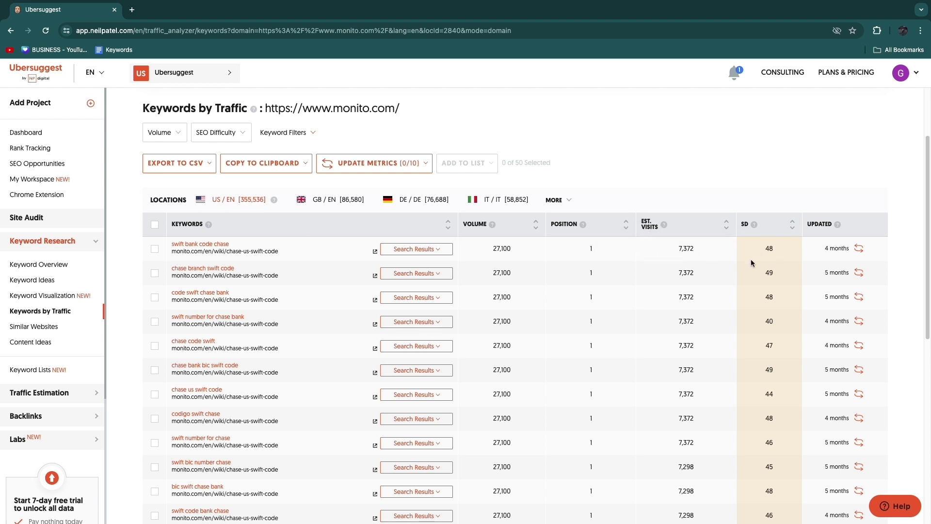
pyautogui.scroll(2, 772, 250)
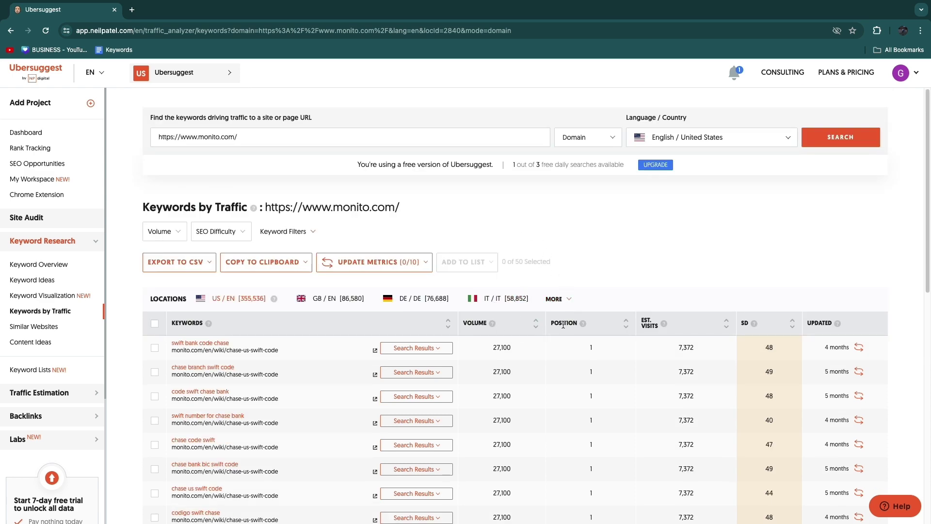
# - Inspect the keywords' Volume, Position, Est. Visits and SD columns
pyautogui.click(582, 324)
pyautogui.scroll(-3, 582, 291)
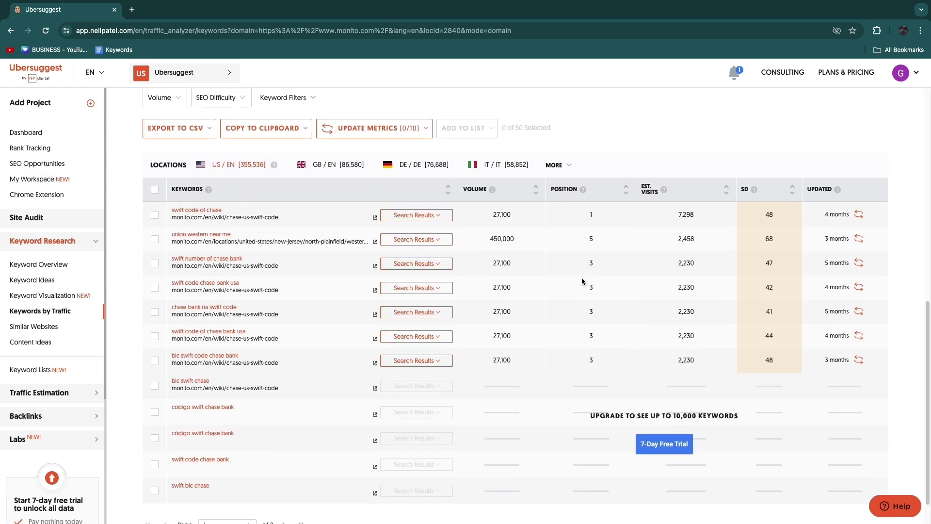
pyautogui.scroll(2, 661, 340)
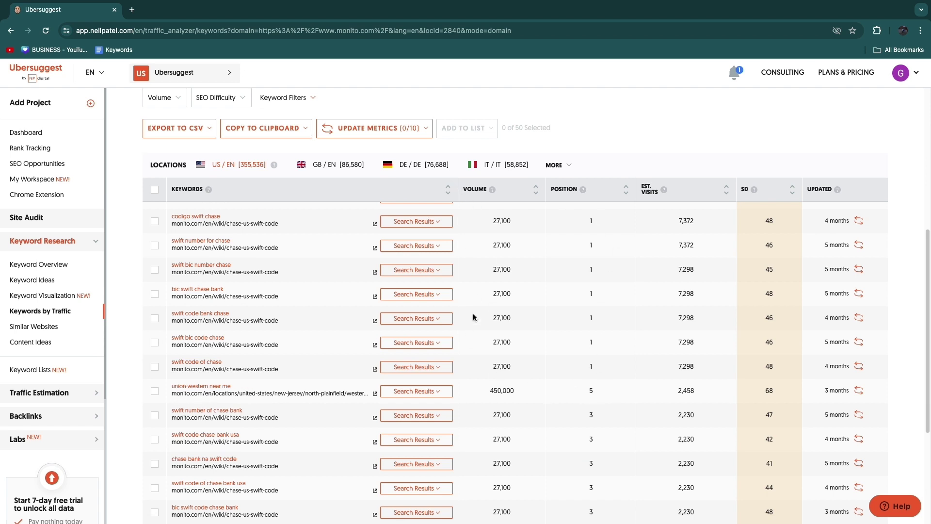
pyautogui.moveTo(489, 391); pyautogui.dragTo(516, 393)
pyautogui.click(502, 388)
pyautogui.scroll(5, 502, 388)
pyautogui.scroll(-2, 347, 412)
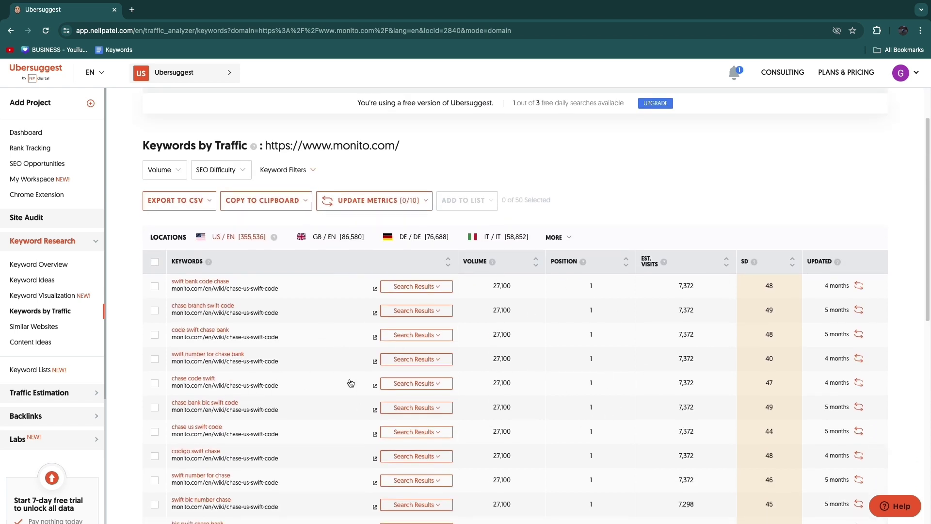
# - Filter monito.com's traffic keywords to SEO difficulty 0–35 Easy
pyautogui.click(170, 169)
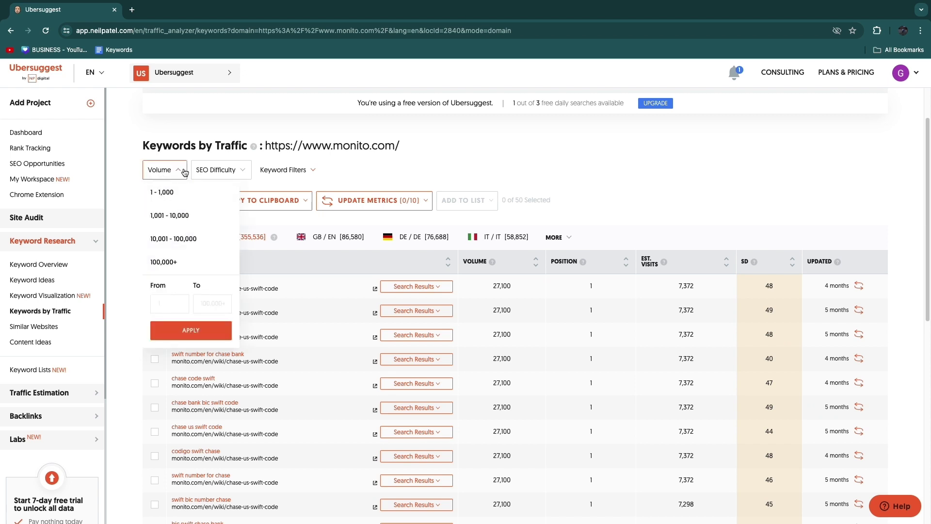
pyautogui.click(202, 167)
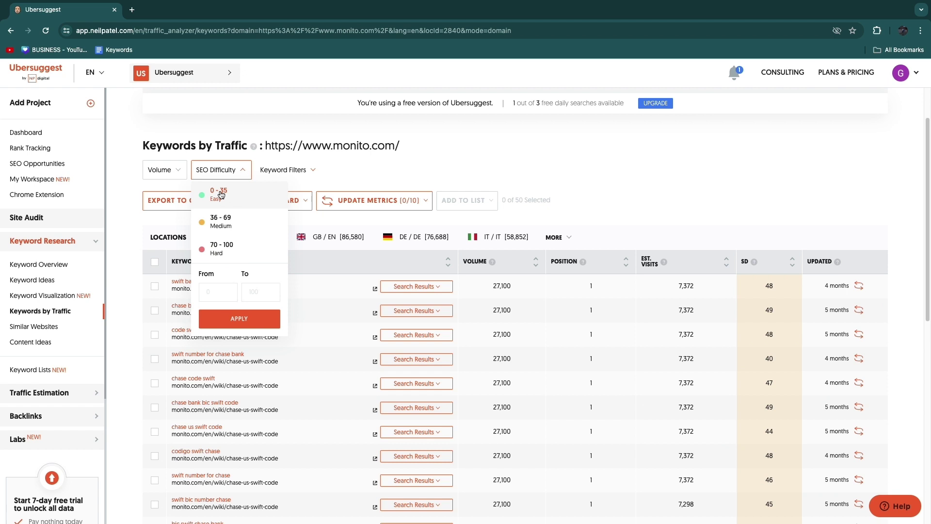
pyautogui.click(245, 195)
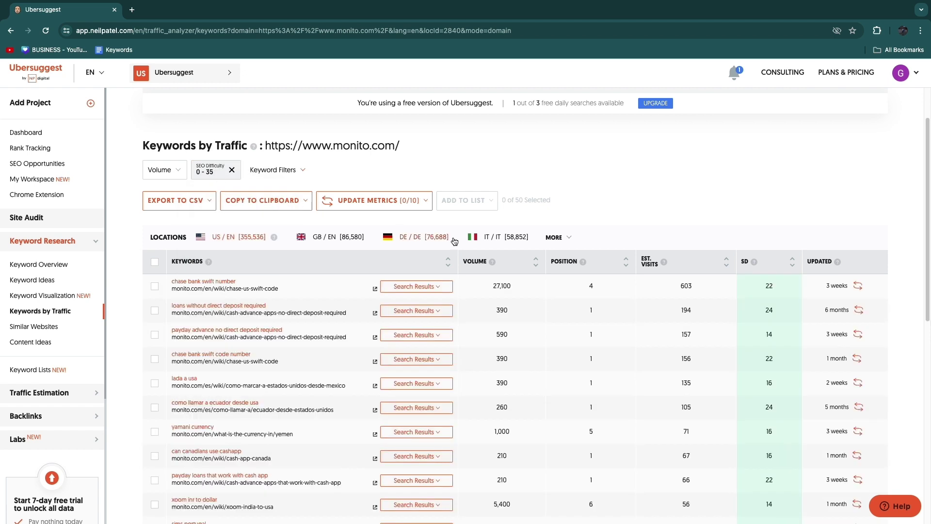
# - Scroll the easy keywords, then move to Similar Websites for monito.com
pyautogui.scroll(-1, 245, 233)
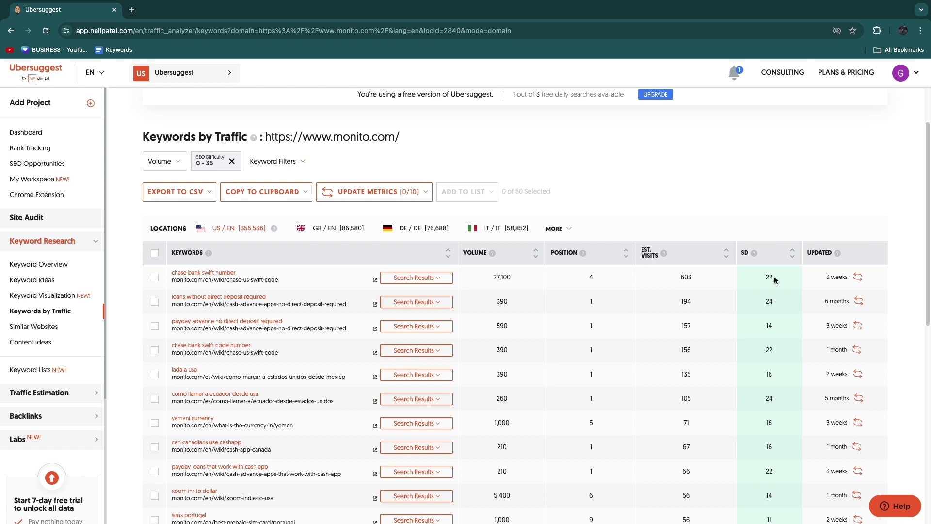
pyautogui.scroll(-3, 764, 283)
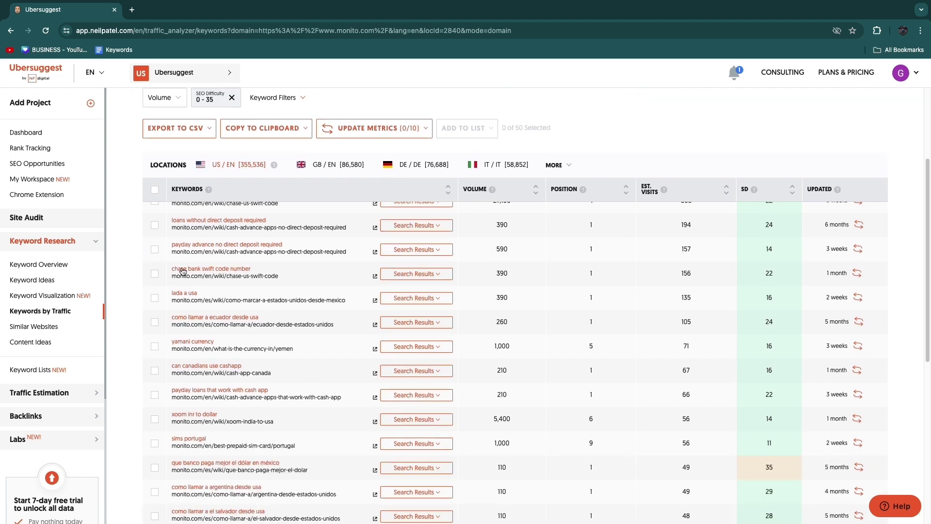
pyautogui.rightClick(241, 316)
pyautogui.click(36, 326)
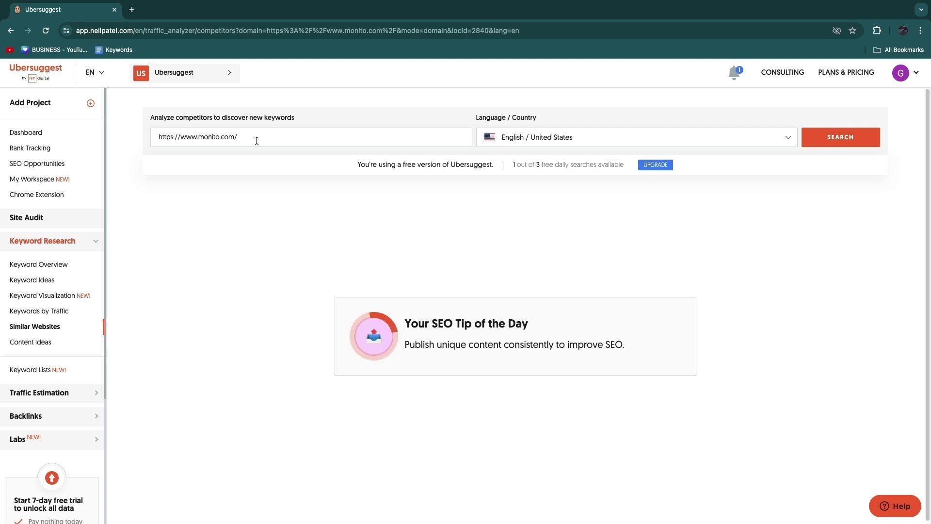
# - Find sites similar to monito.com like wise.com, forbes.com and remitly.com, then go to Content Ideas
pyautogui.click(842, 137)
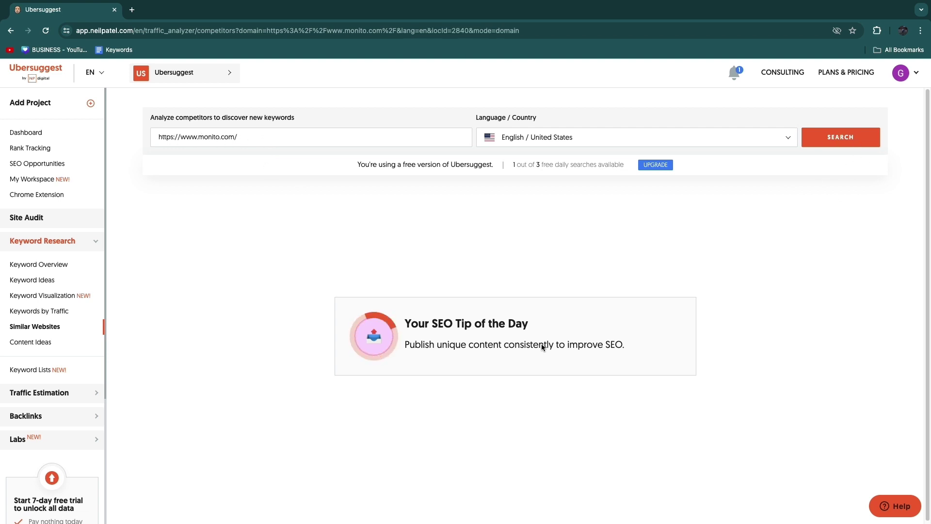
pyautogui.moveTo(151, 208)
pyautogui.mouseDown()
pyautogui.moveTo(290, 204)
pyautogui.moveTo(353, 214)
pyautogui.mouseUp()
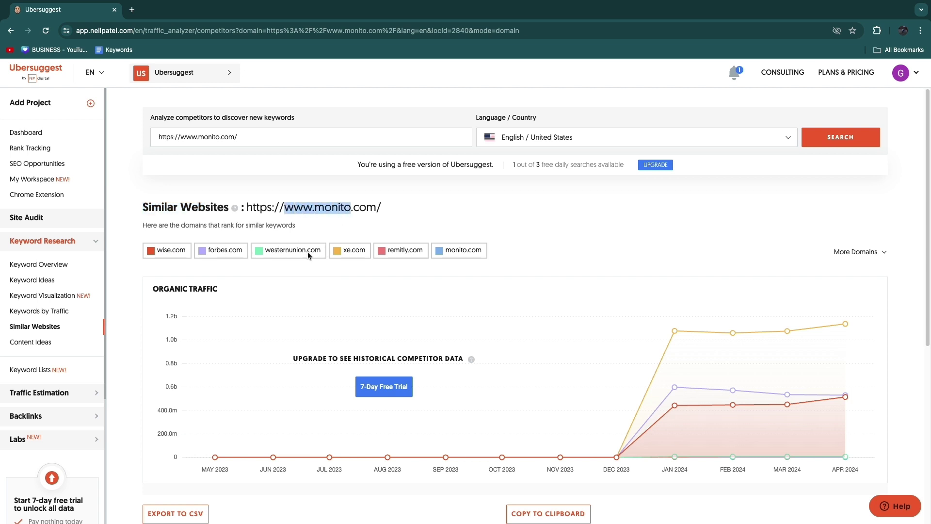
pyautogui.click(517, 212)
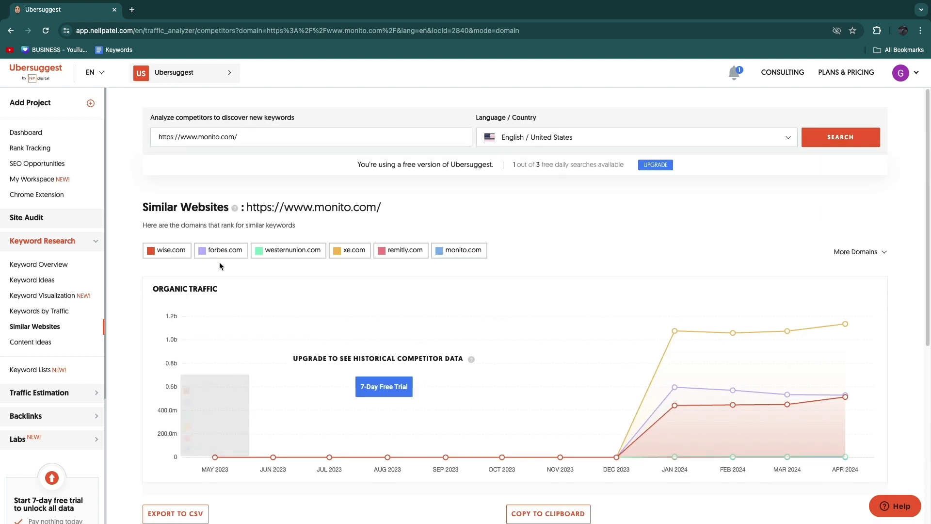
pyautogui.scroll(-1, 307, 254)
pyautogui.scroll(-5, 272, 257)
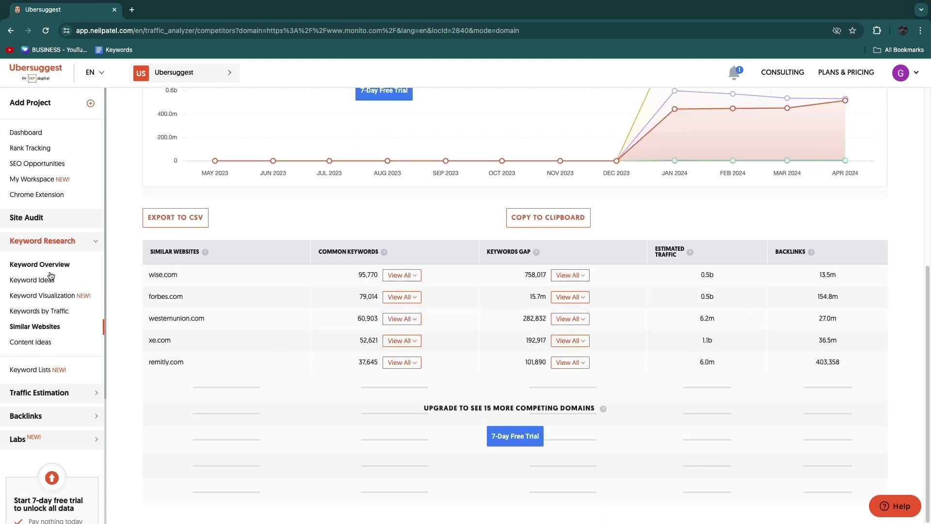
pyautogui.click(70, 338)
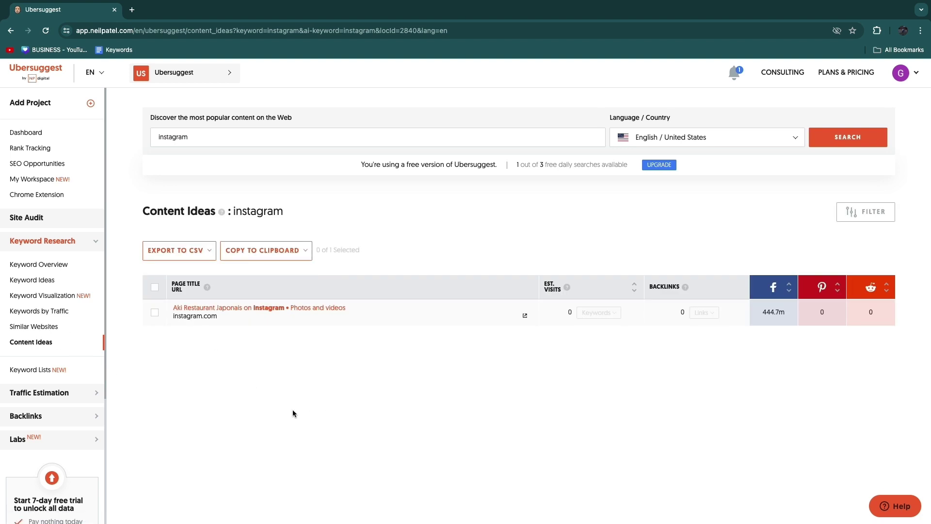
pyautogui.moveTo(193, 139); pyautogui.dragTo(148, 142)
pyautogui.click(198, 191)
pyautogui.click(837, 133)
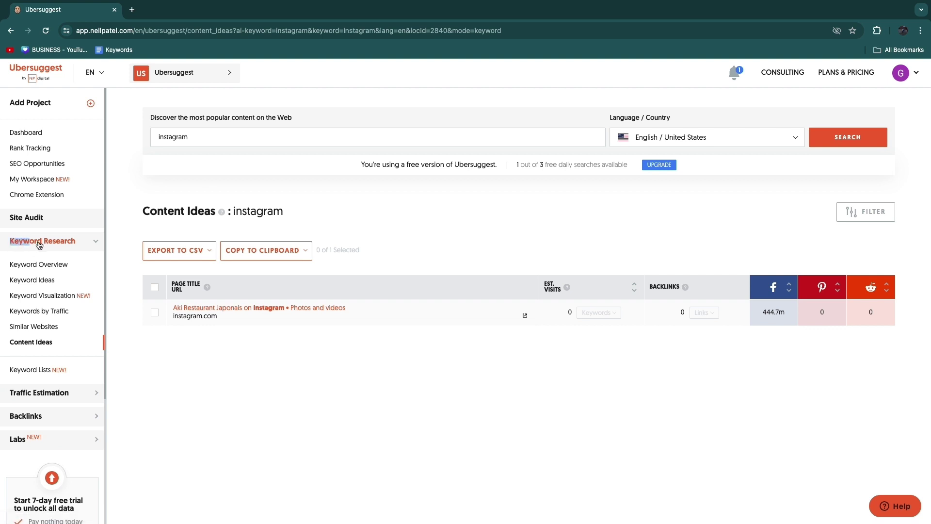
pyautogui.moveTo(14, 243); pyautogui.dragTo(77, 245)
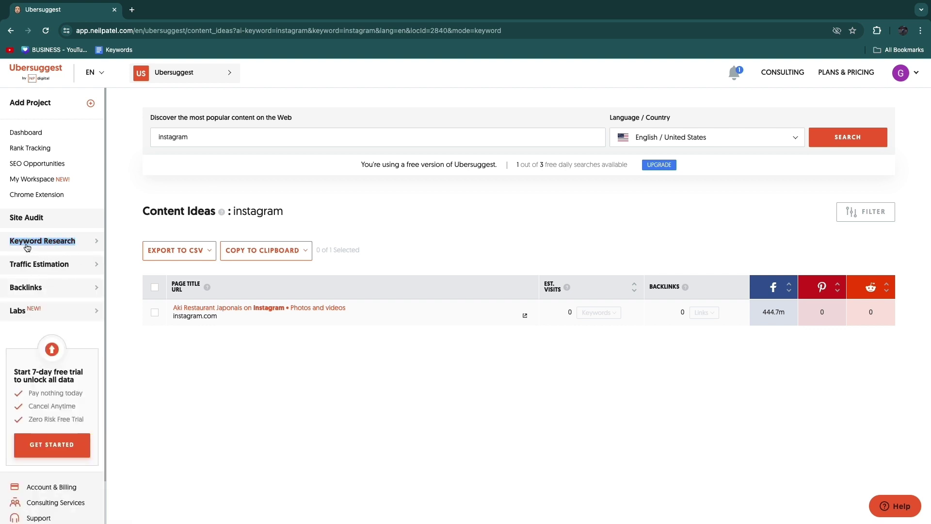